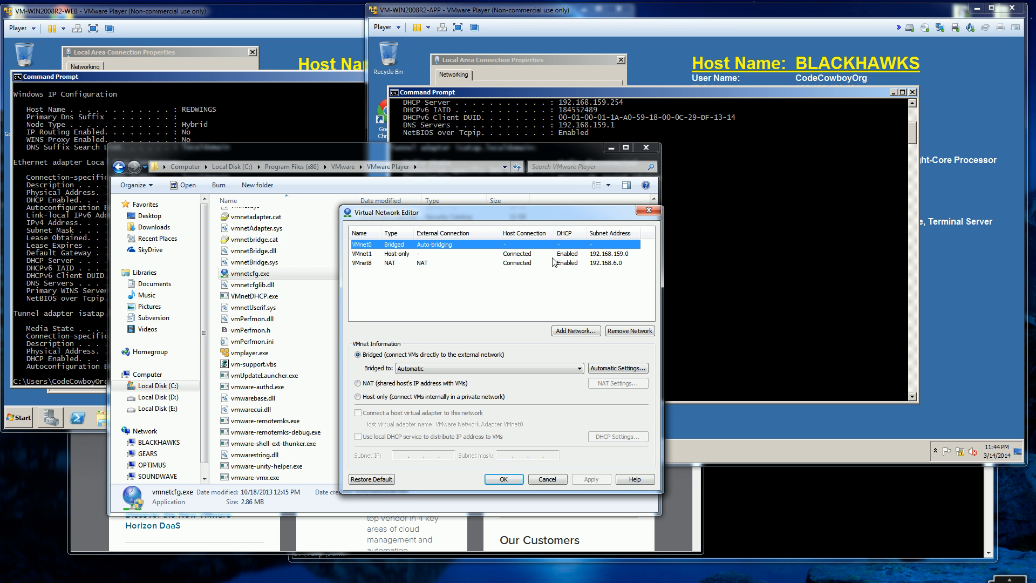
Step: Run ipconfig /all in the BLACKHAWKS virtual machine's command prompt, and compare it with the IP configuration on REDWINGS
click(424, 255)
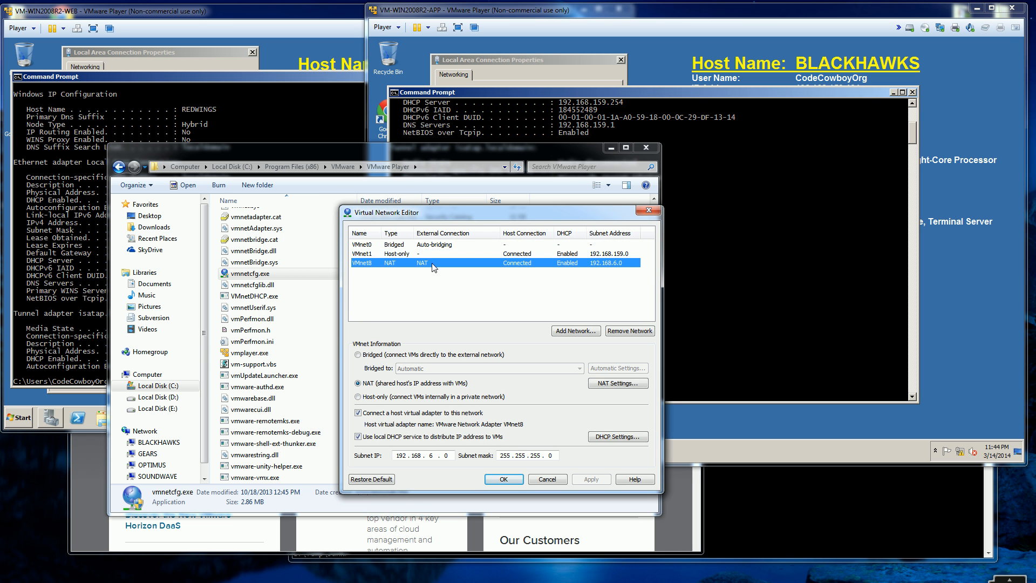
click(717, 201)
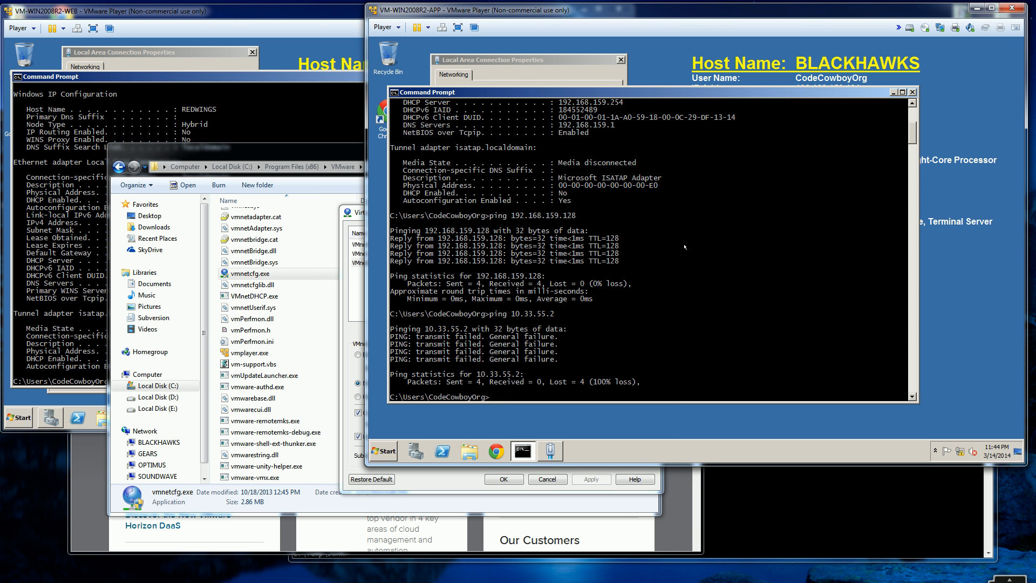
text(ipconfig /all)
key(Return)
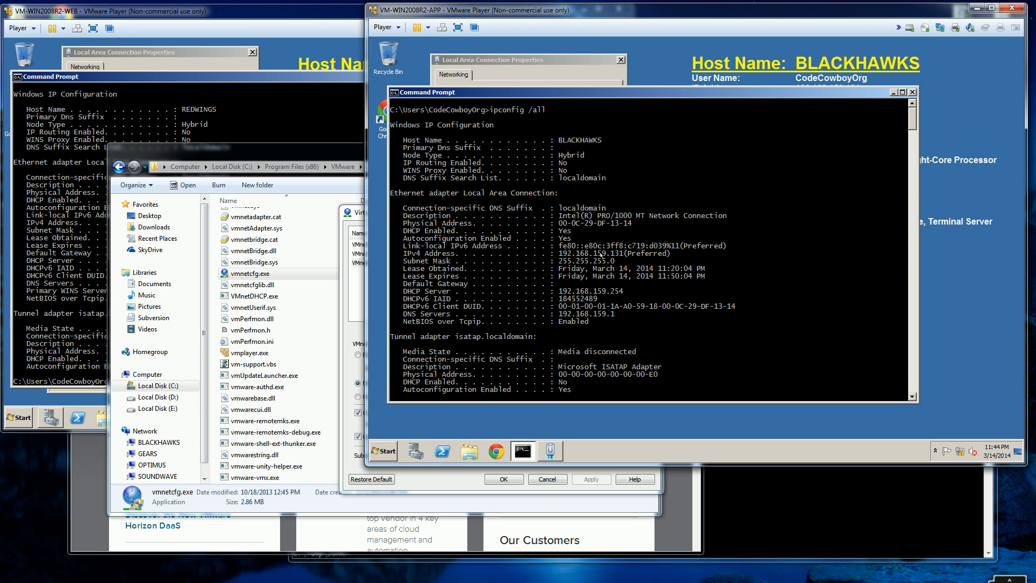
click(326, 127)
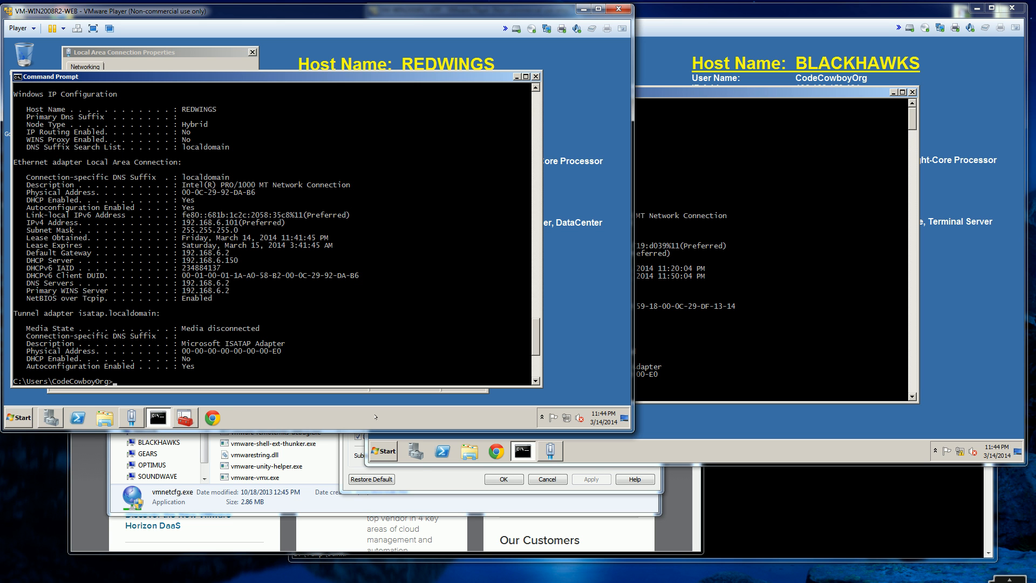
Step: Review the VMnet1 host-only and VMnet8 NAT networks in the Virtual Network Editor, including the gateway IP in VMnet8's NAT settings
click(425, 479)
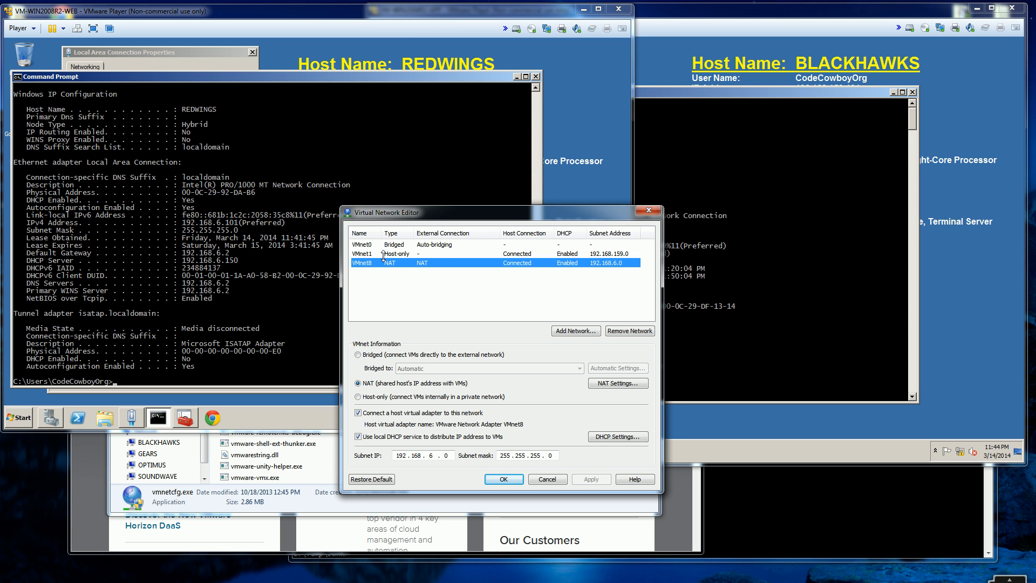
click(516, 254)
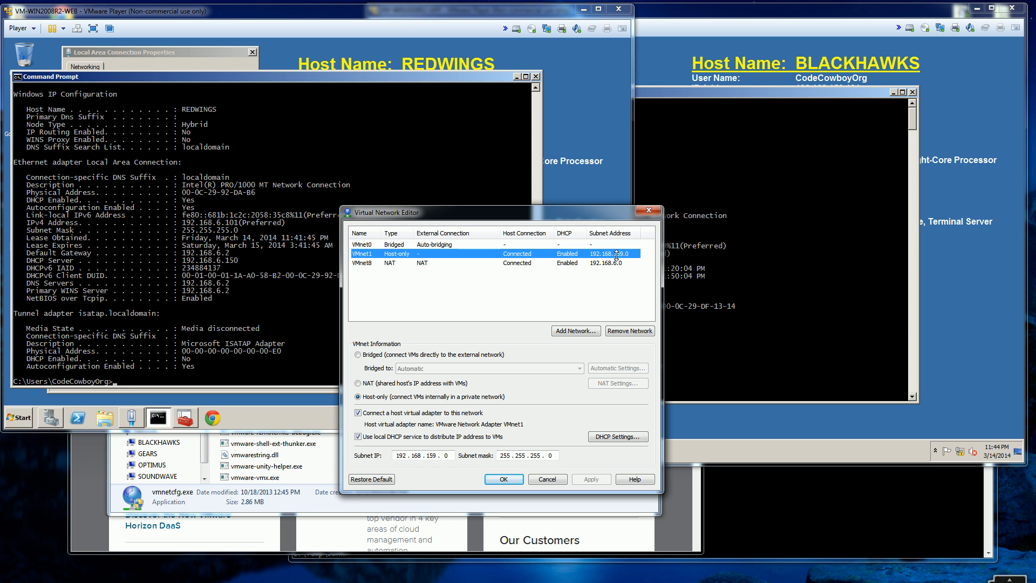
click(391, 264)
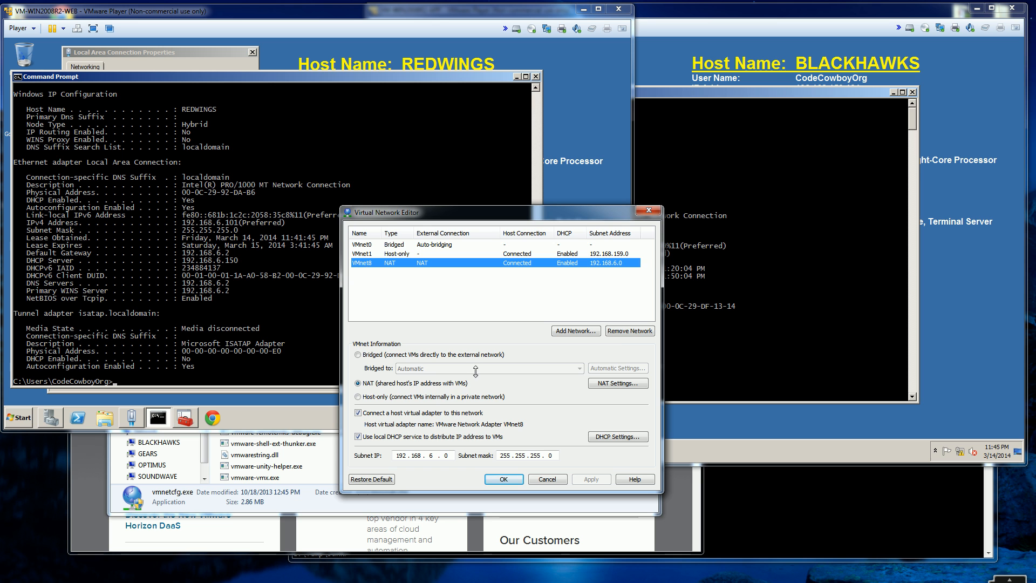
click(608, 383)
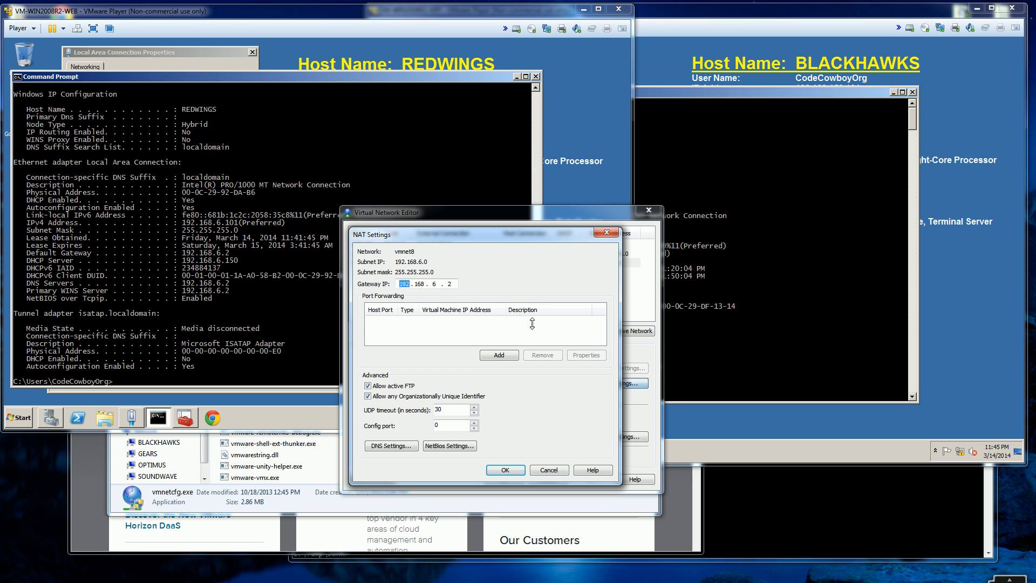
double_click(433, 284)
double_click(449, 284)
click(606, 232)
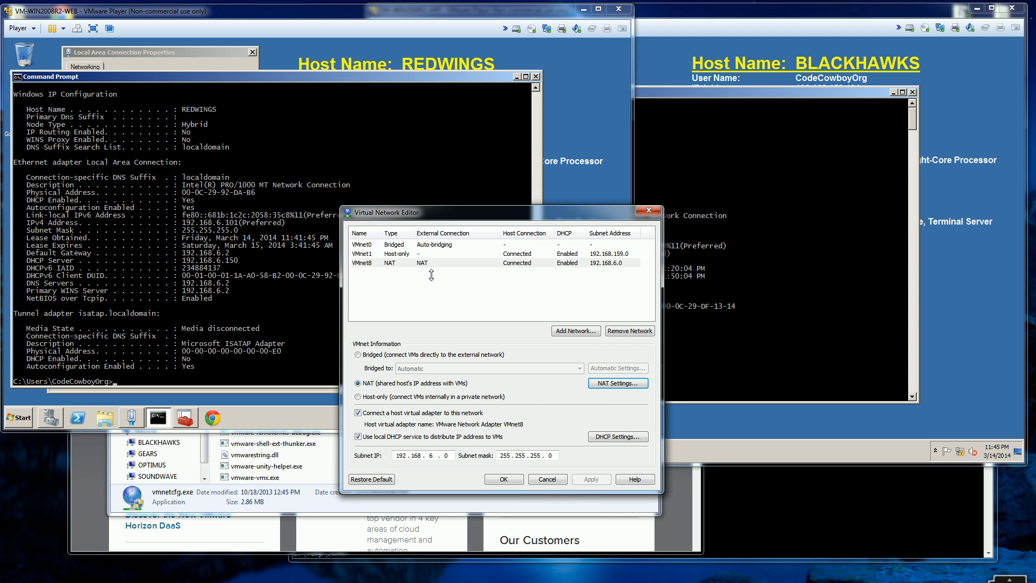
click(412, 263)
click(428, 254)
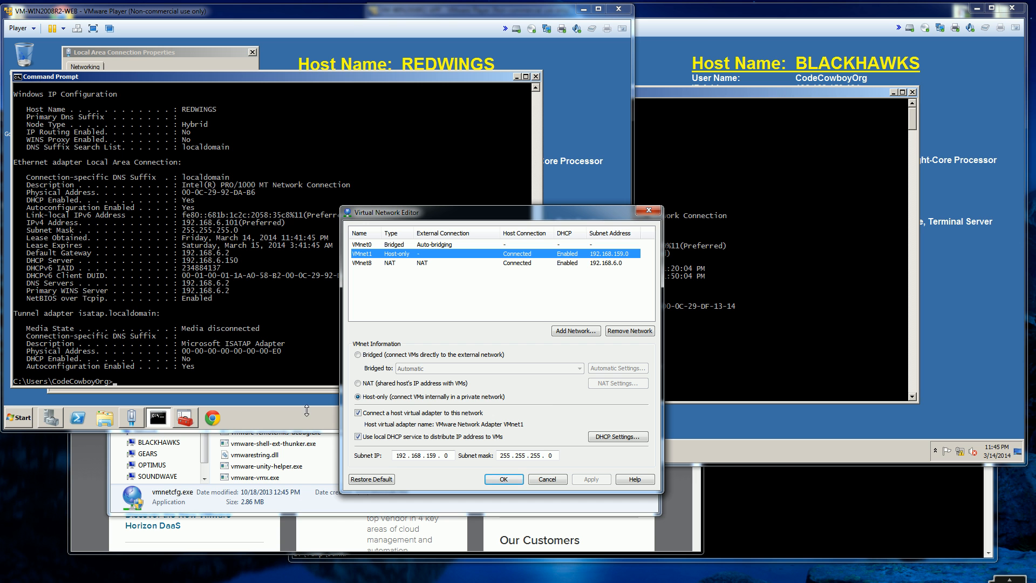
Step: Switch to the browser and open the VMware Workstation free trial page from the VMware site's downloads
click(673, 519)
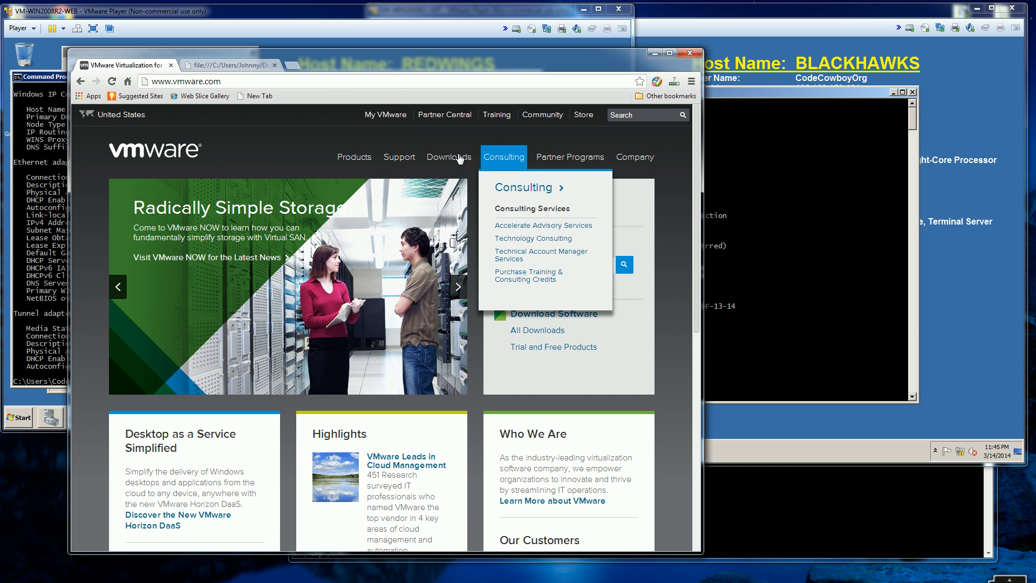
mouse_move(450, 158)
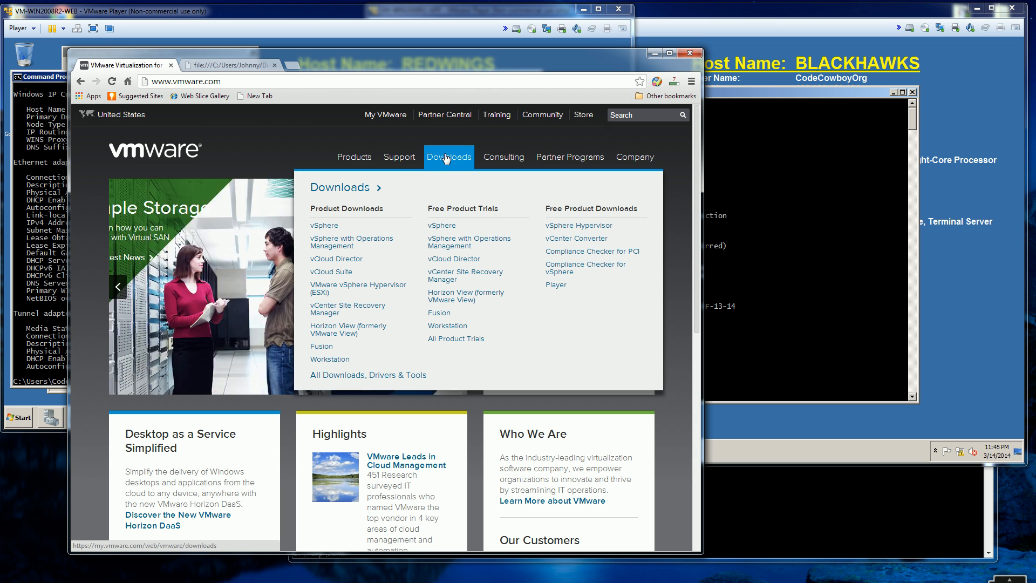
mouse_move(400, 158)
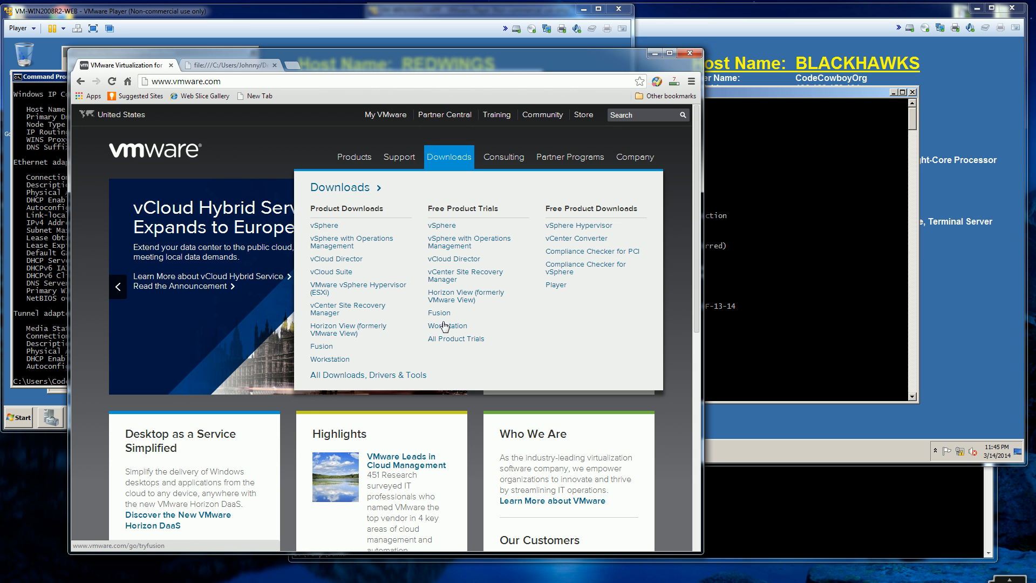
click(445, 327)
scroll(613, 356, down, 1)
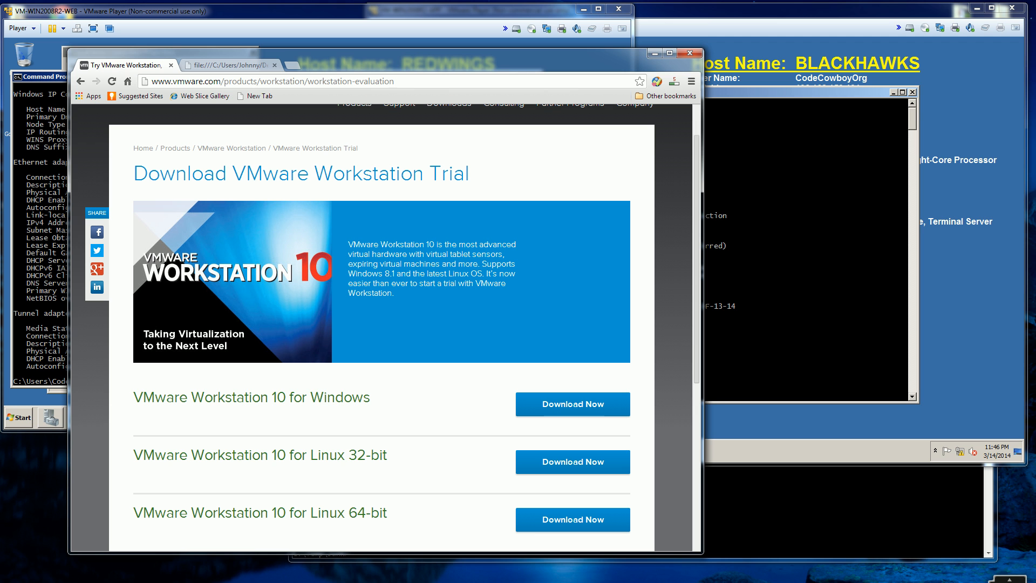
Step: Switch to the C:\Temp\Junk folder in Windows Explorer and select the downloaded VMware Workstation 10.0.1 installer
click(131, 582)
click(229, 540)
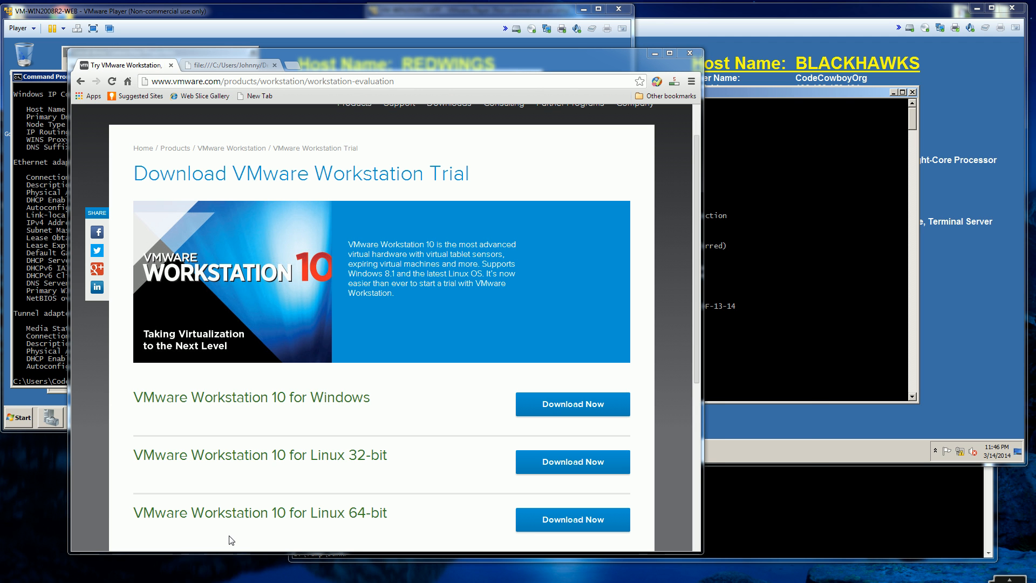
click(429, 343)
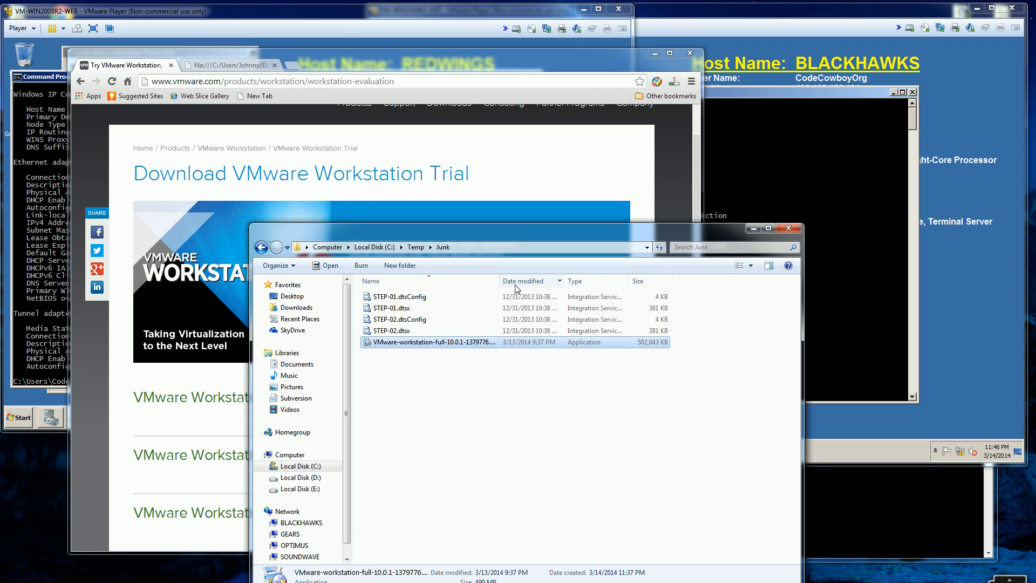
Step: Try to extract the installer from the developer command prompt with VMware-workstation-full-10.0.1-1379776.exe /extract .\vmware, keeping the Junk folder window in view
click(853, 475)
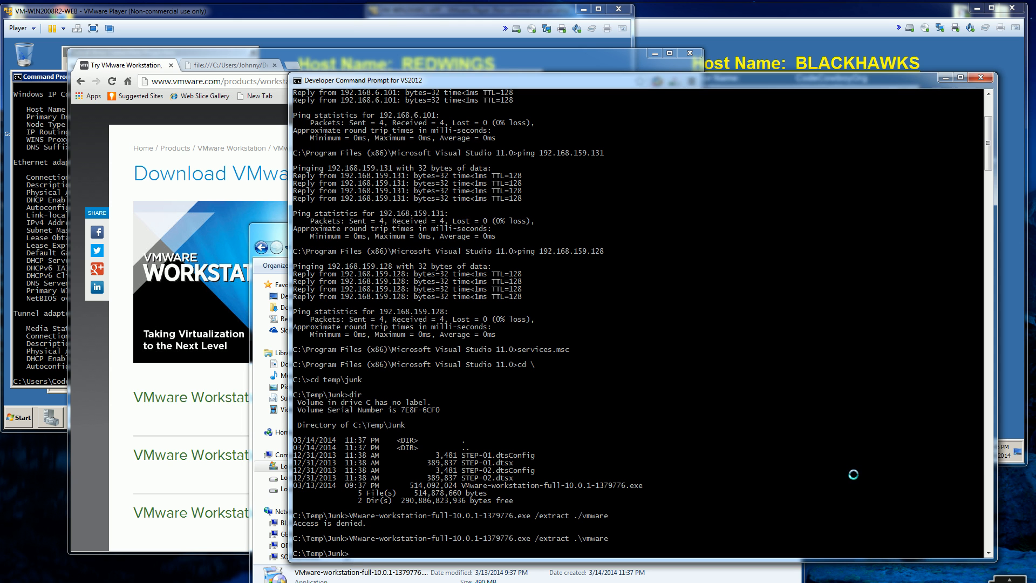
key(Up)
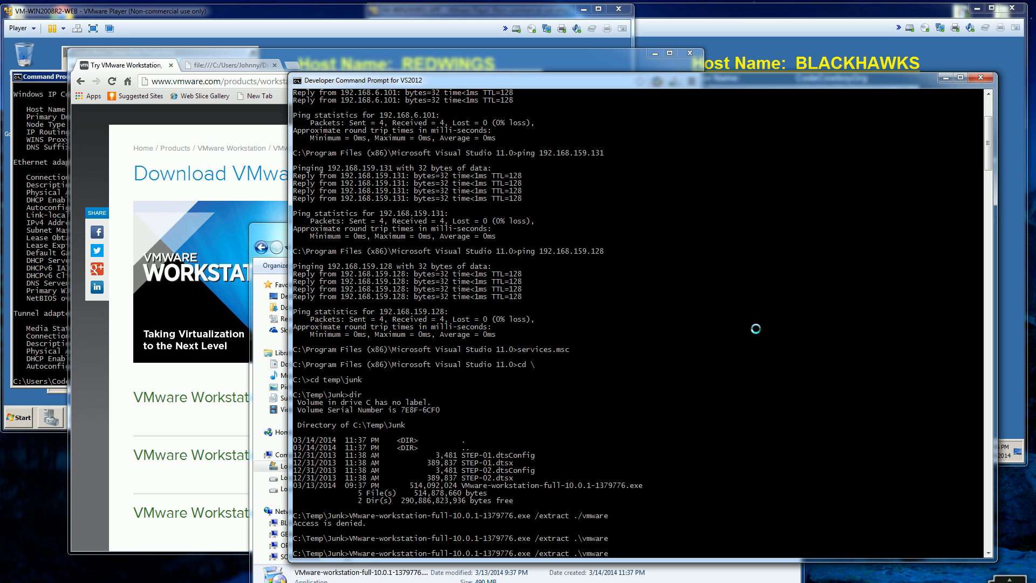
drag(272, 232, 145, 127)
click(747, 294)
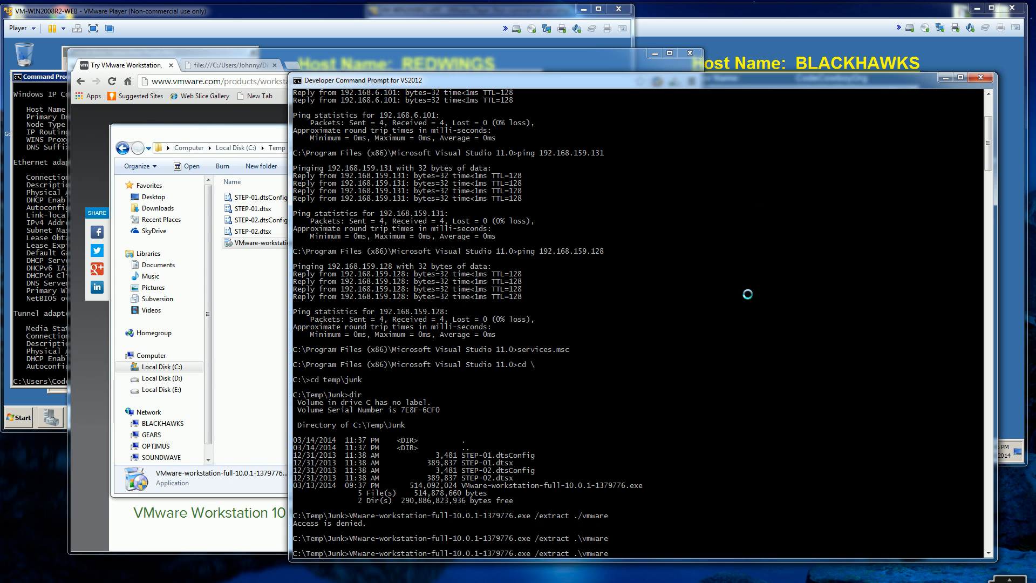
key(Return)
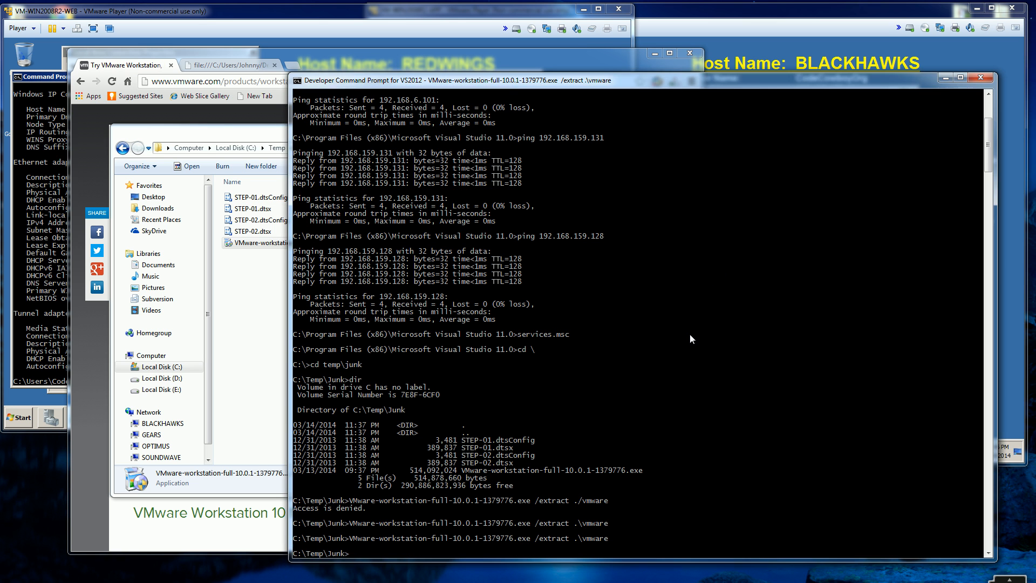
Step: Dismiss the extraction error and permanently delete the vmware folder from C:\Temp\Junk
click(257, 139)
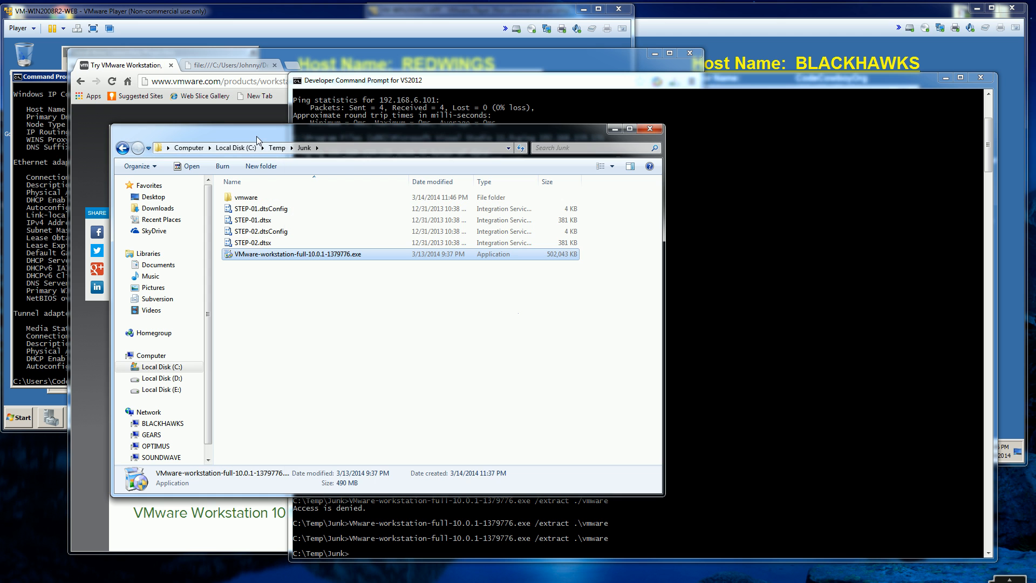
click(270, 197)
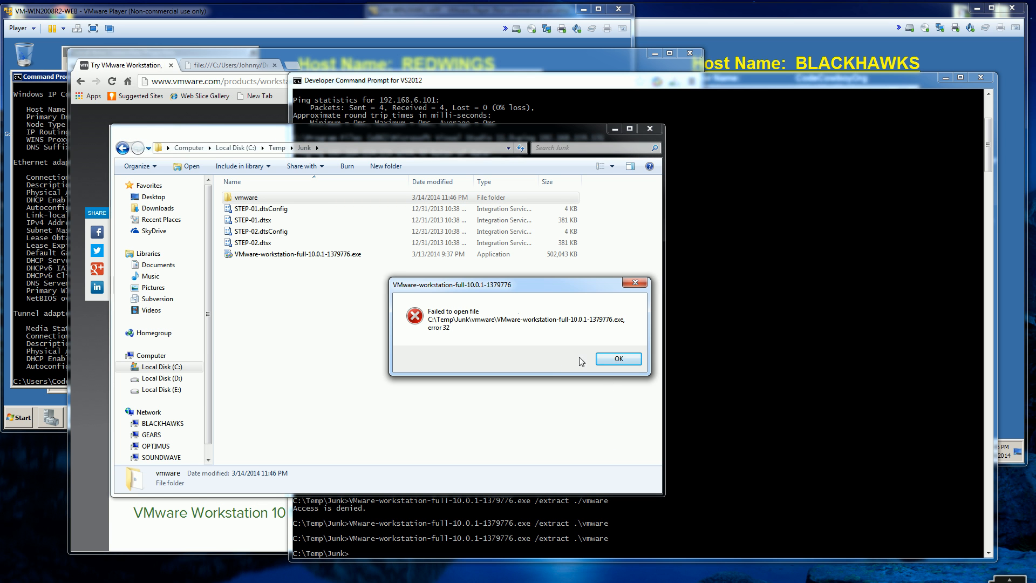
click(592, 358)
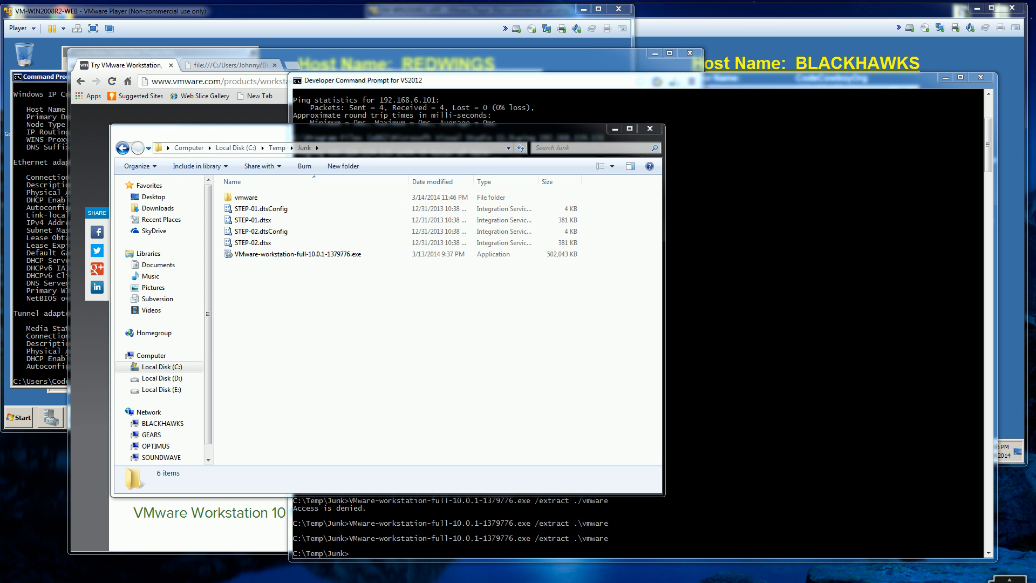
click(597, 358)
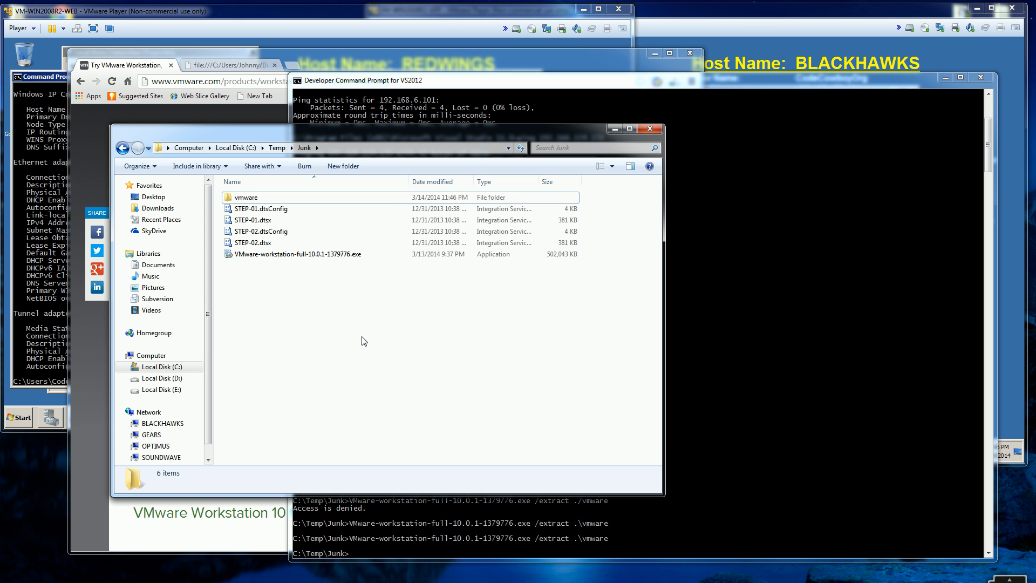
click(375, 198)
key(shift+Delete)
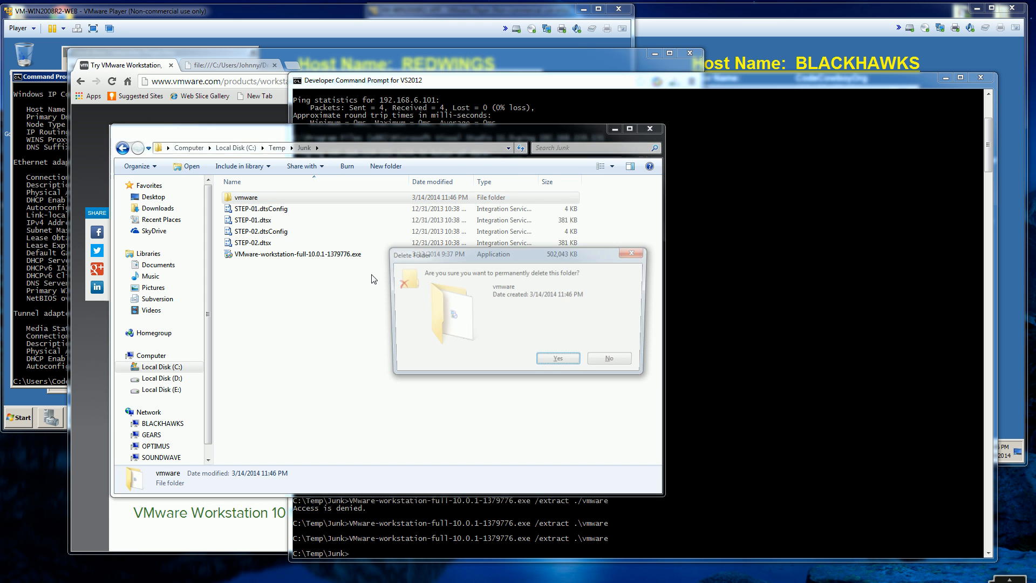
key(Return)
Step: Rerun the previous installer command with /extract .\vmware in the developer command prompt, and cancel the Program Compatibility Assistant
click(774, 436)
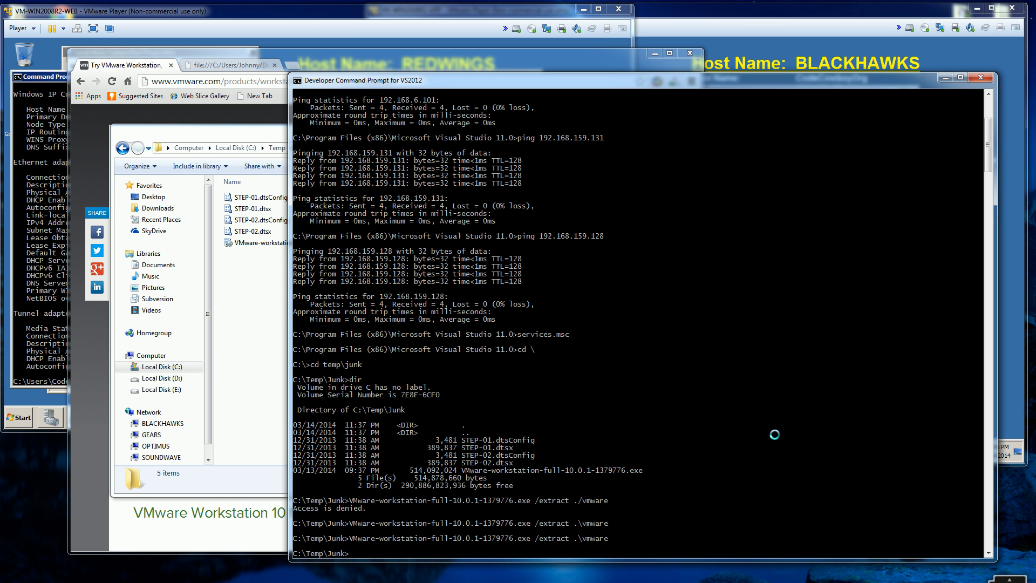
key(Up)
key(Return)
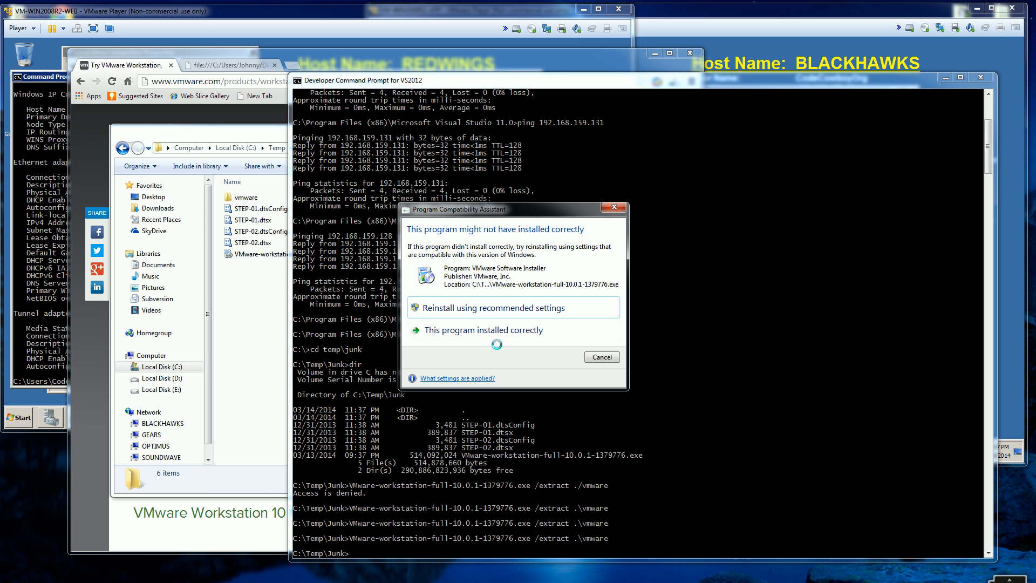
click(600, 356)
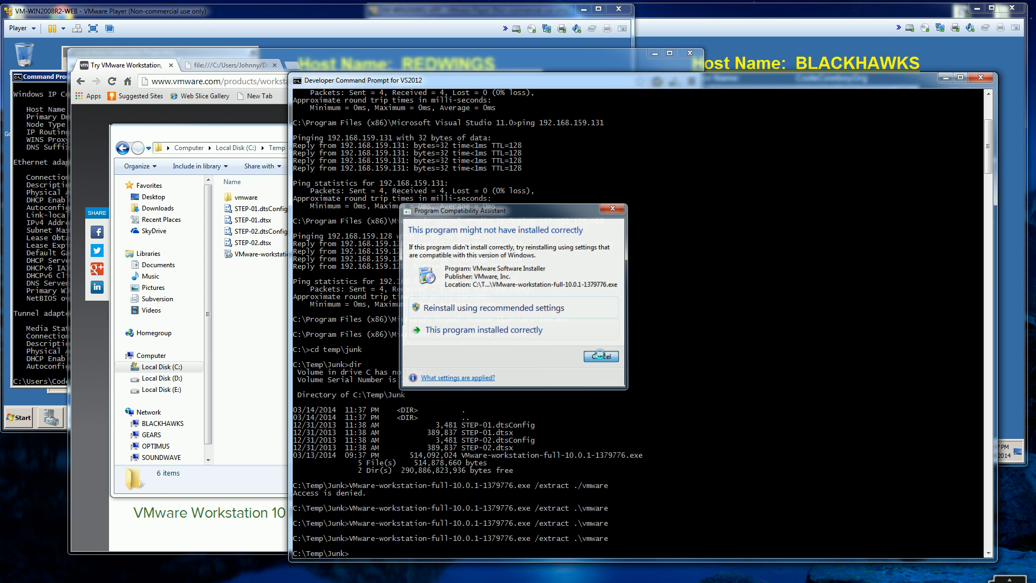
Step: Open the extracted vmware folder in C:\Temp\Junk and show the 7-Zip options for core.cab
click(256, 323)
double_click(268, 198)
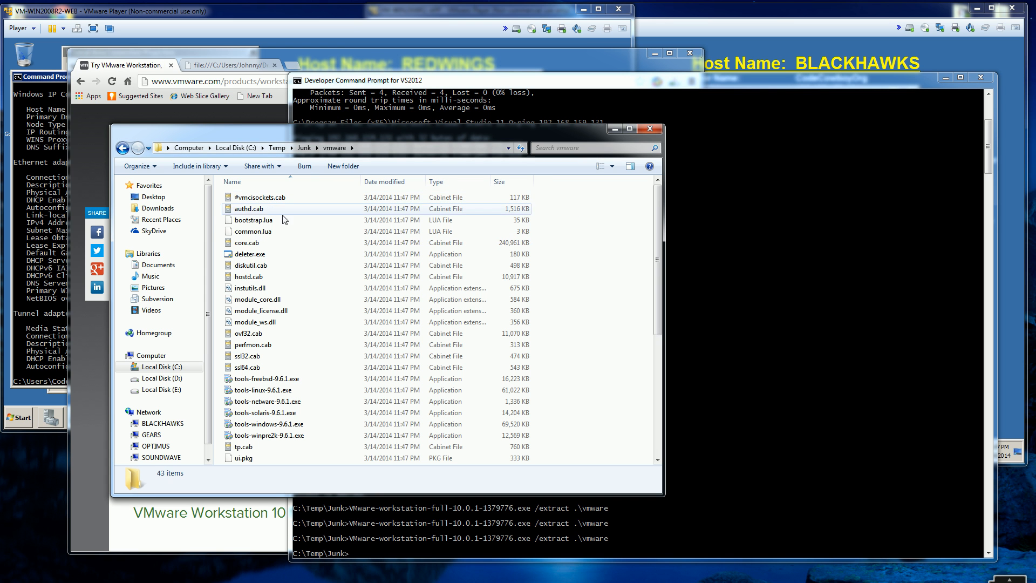
click(272, 244)
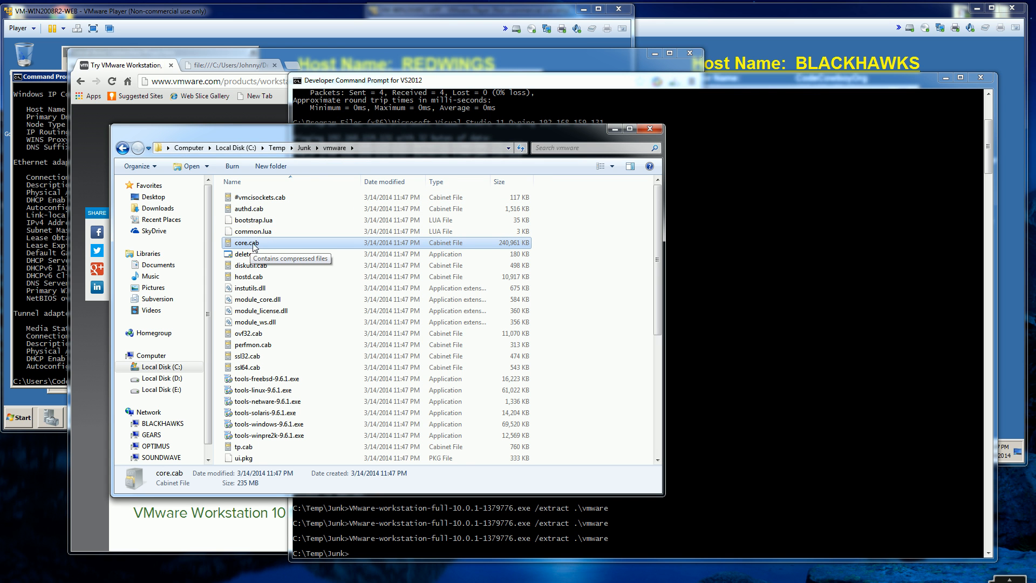
right_click(306, 243)
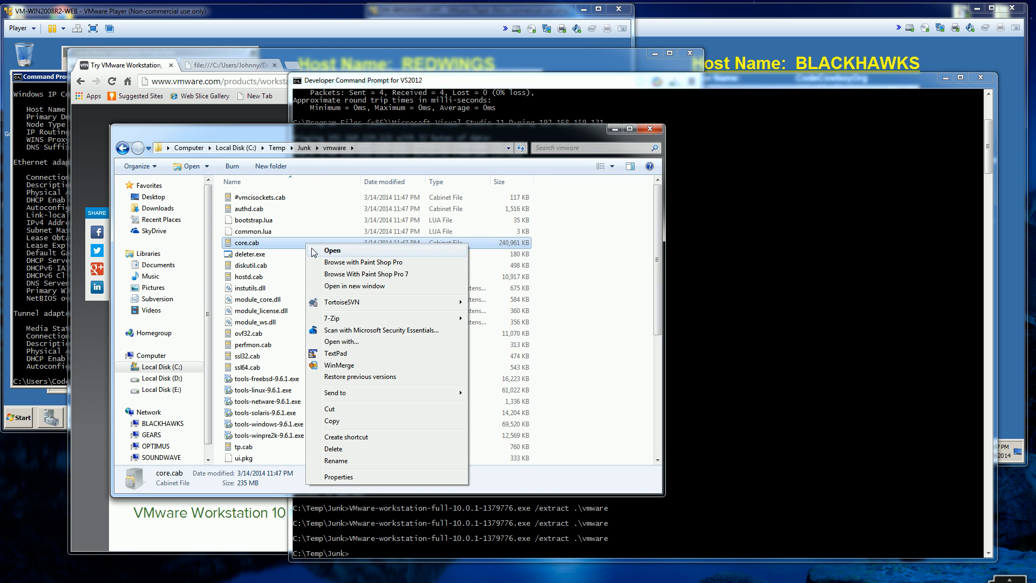
mouse_move(404, 321)
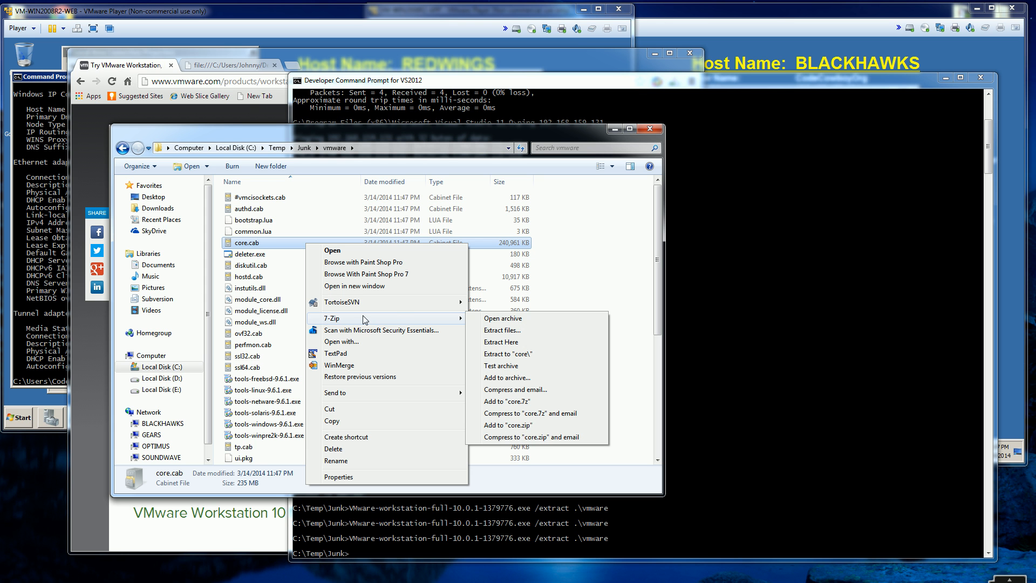
Step: Switch to the web browser and open the 7-zip.org website
click(246, 81)
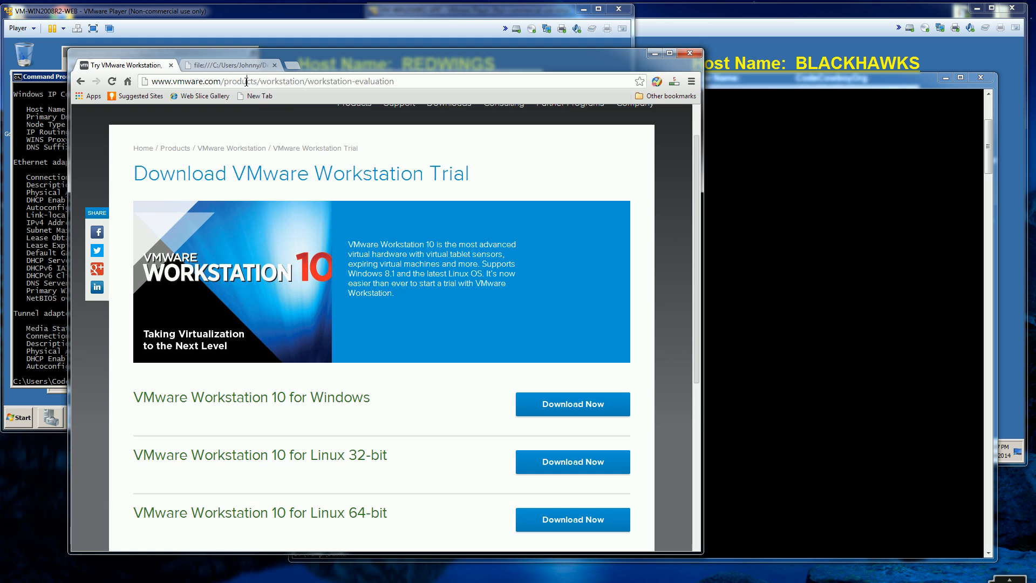
text(7)
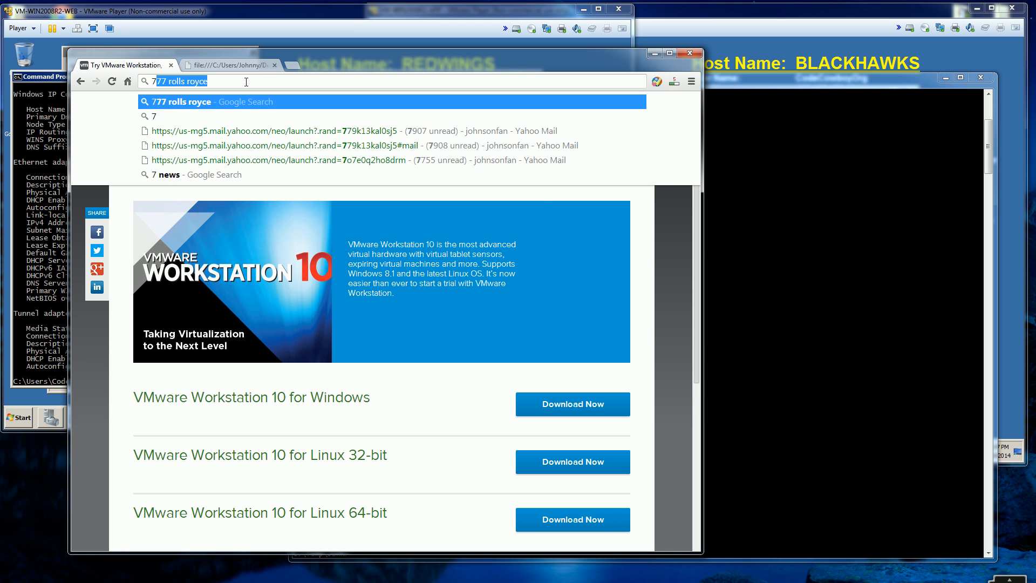
text(-zip.or)
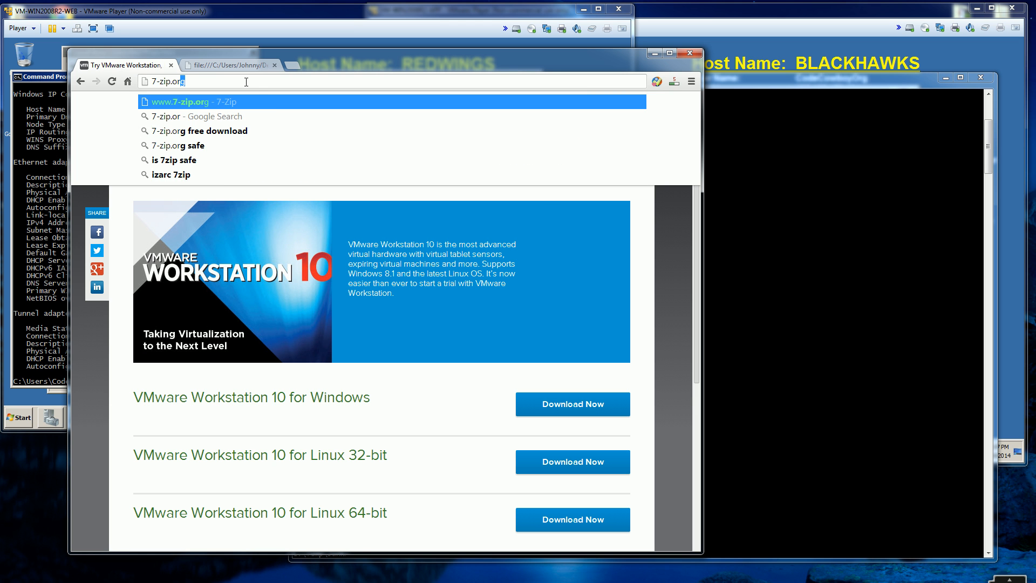
key(Return)
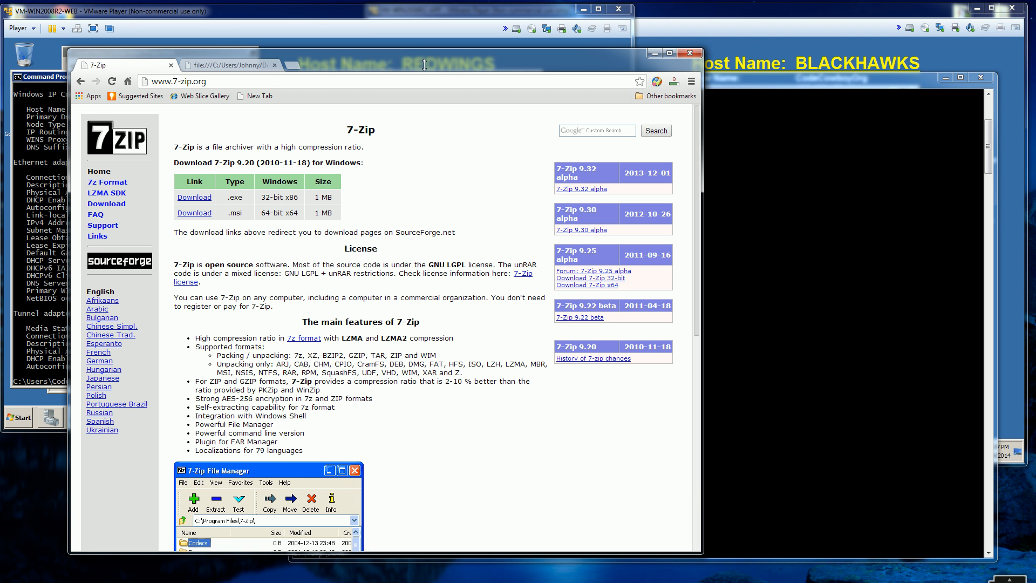
Step: Return to the extracted vmware folder and unpack core.cab into its own core subfolder with 7-Zip
click(749, 350)
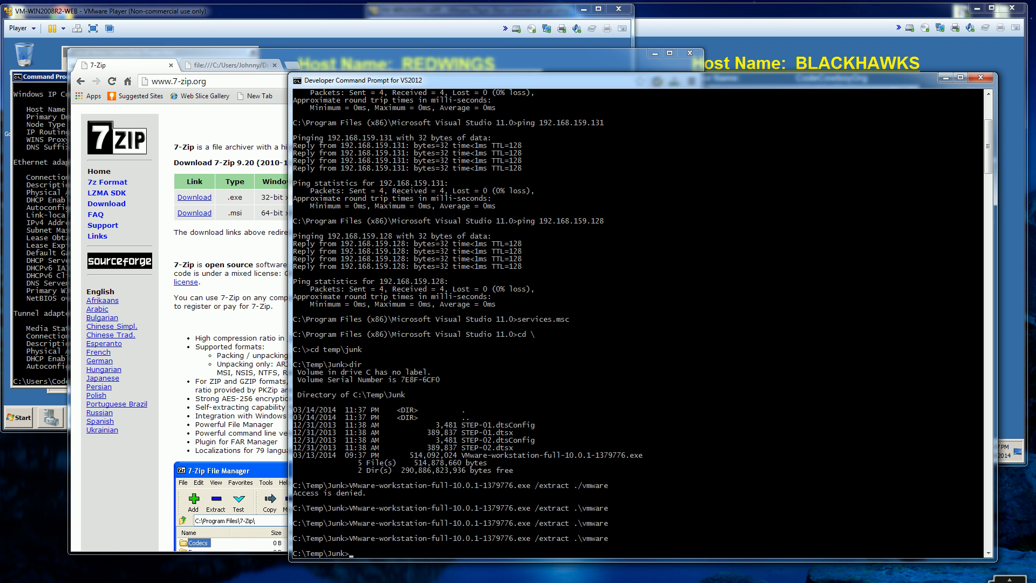
click(131, 582)
click(191, 572)
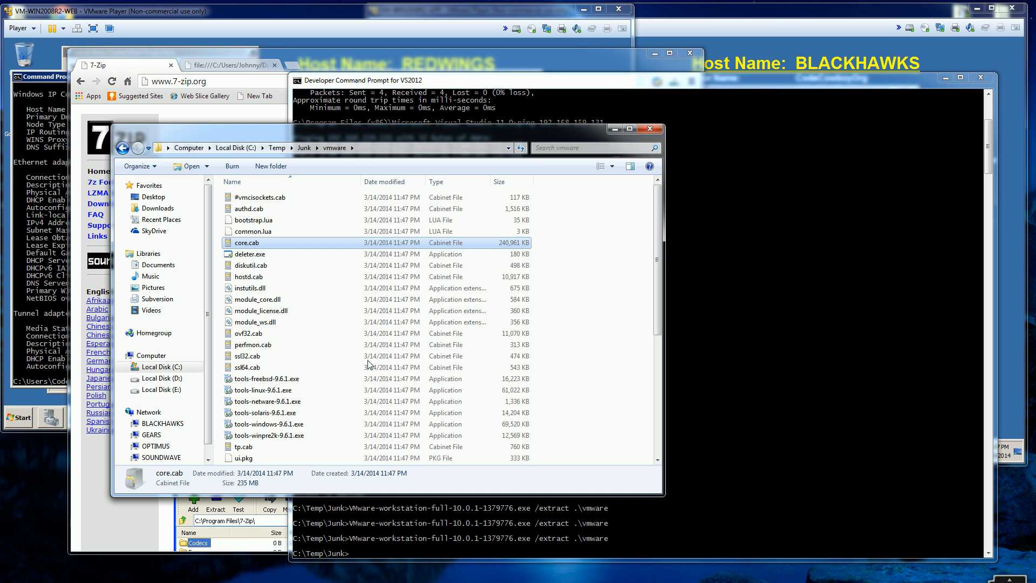
right_click(280, 243)
mouse_move(410, 318)
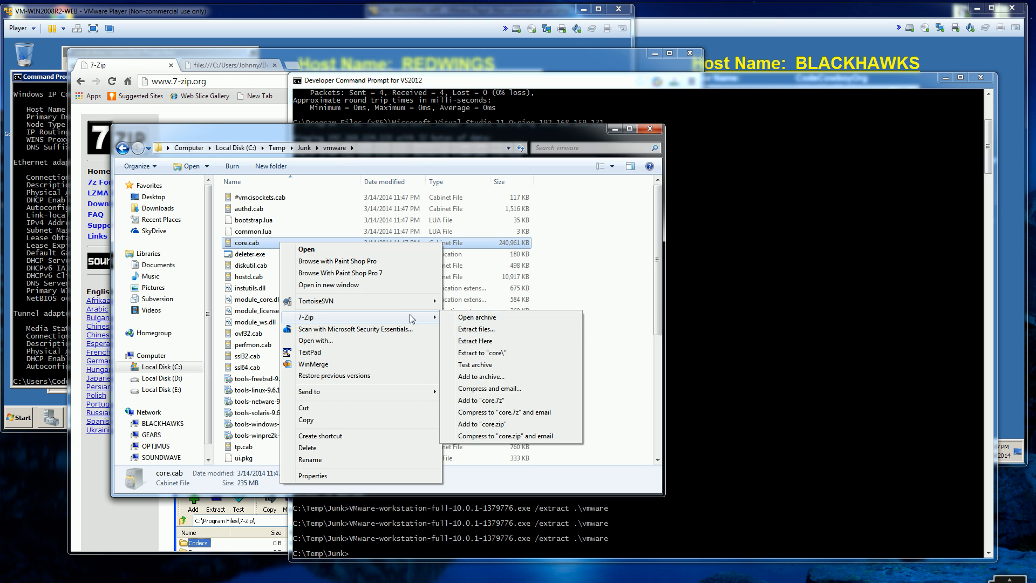
click(479, 353)
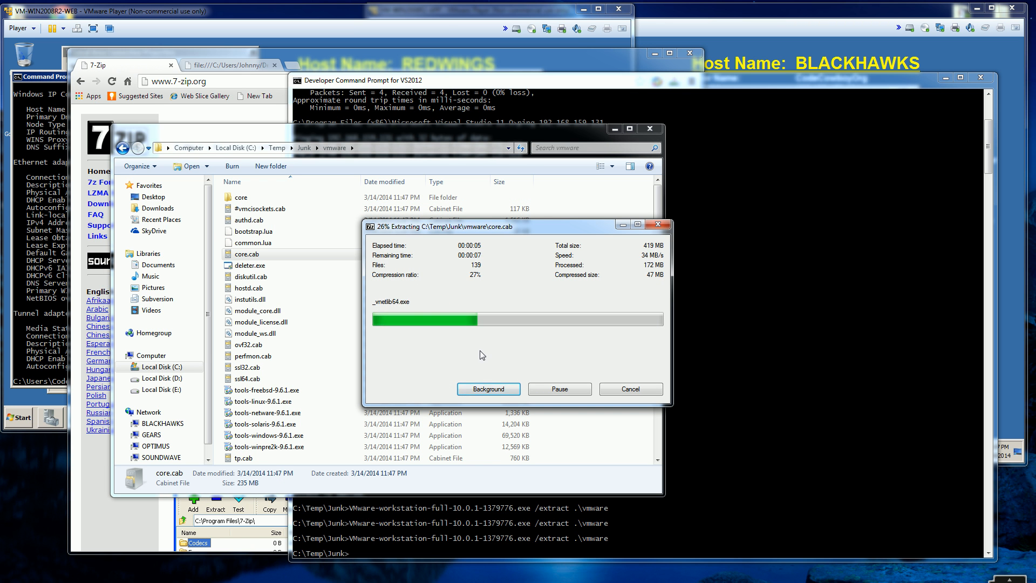
Step: Bring up the VMware Player program folder and select both vmnetcfg.exe and vmnetcfglib.dll
click(96, 578)
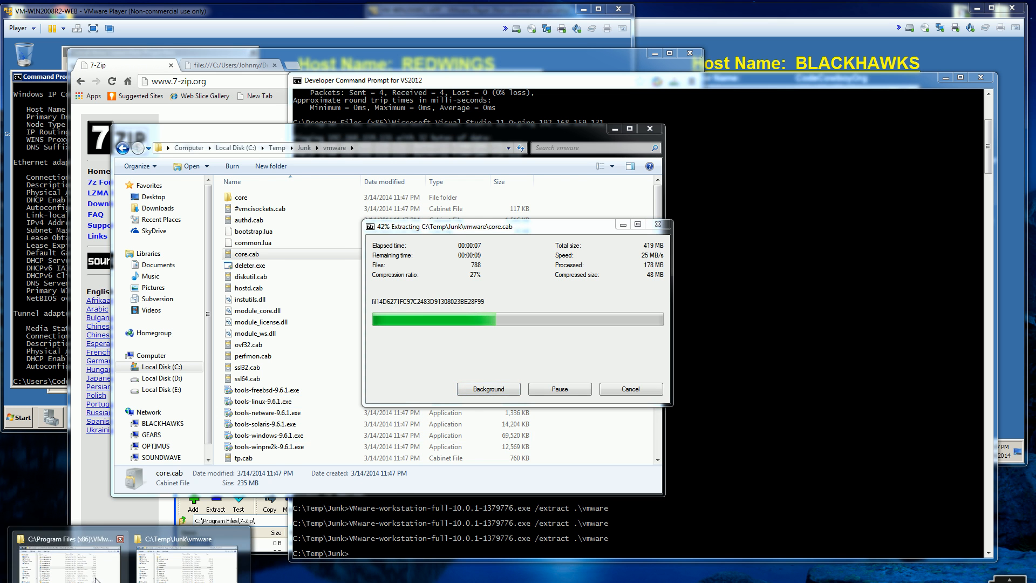
click(109, 567)
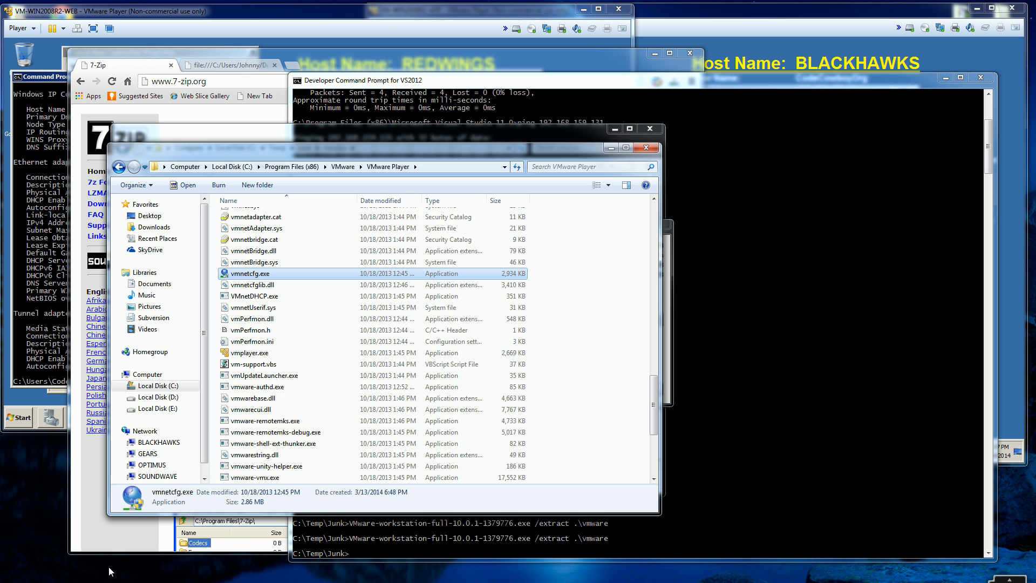
click(258, 286)
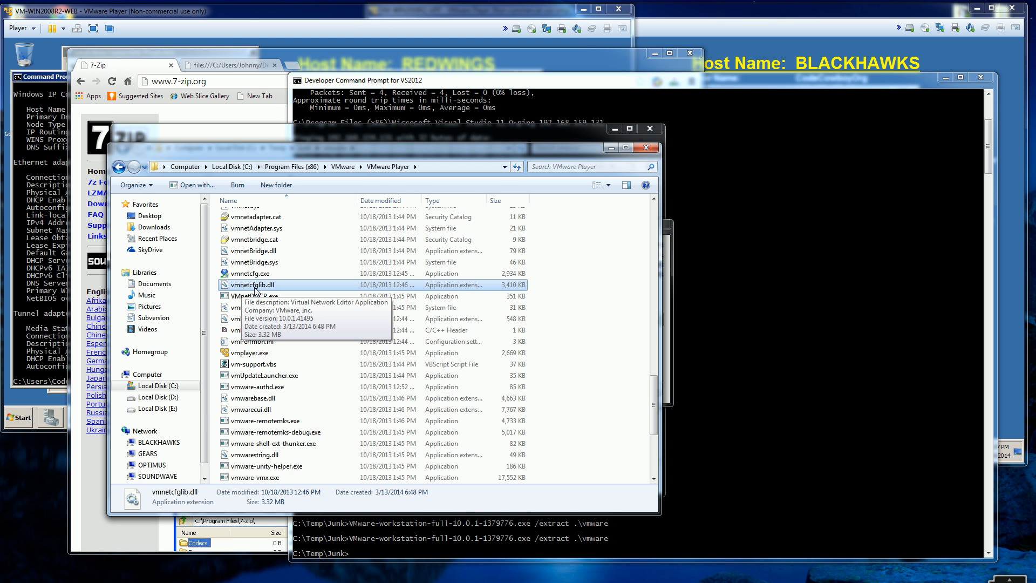
click(264, 276)
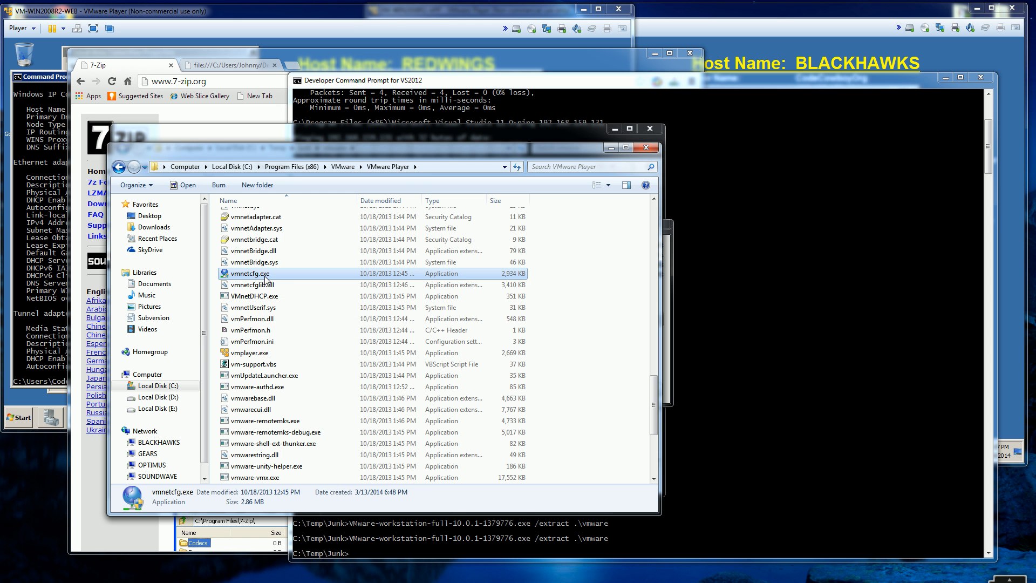
key(shift+Down)
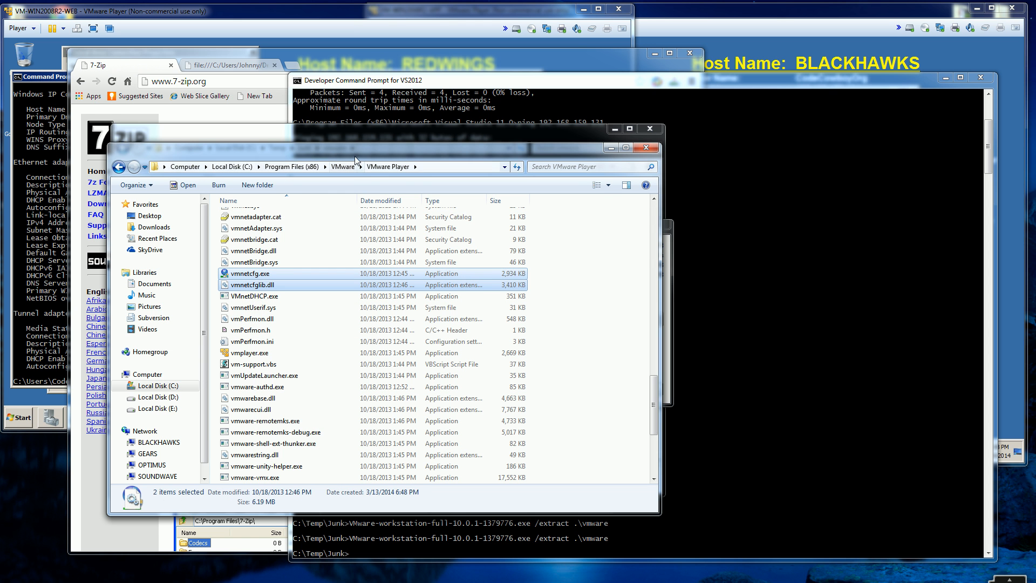
Step: Arrange the VMware Player folder and the extracted vmware folder windows so both file lists are in view
drag(348, 151, 269, 171)
click(326, 144)
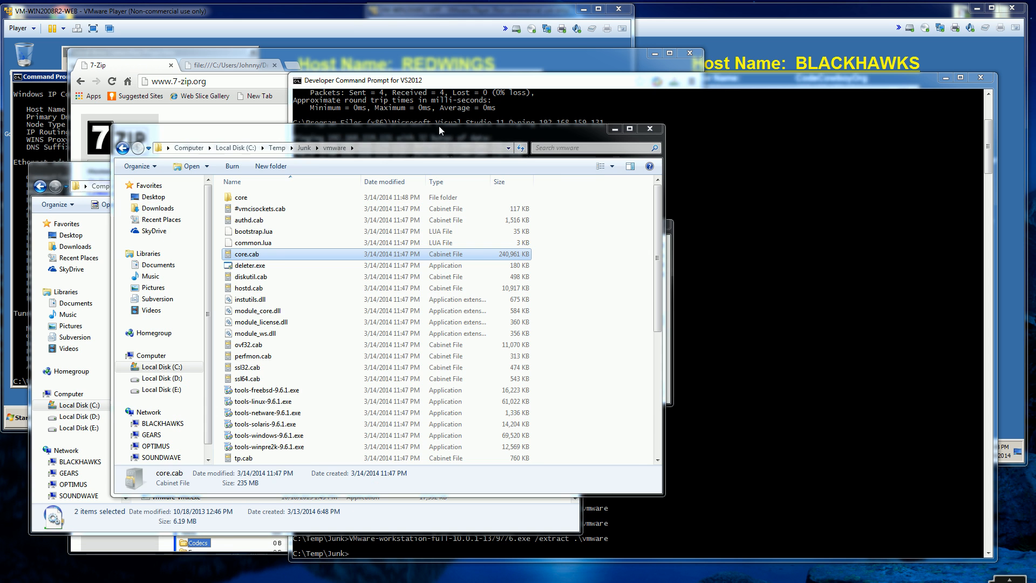
drag(500, 124, 670, 118)
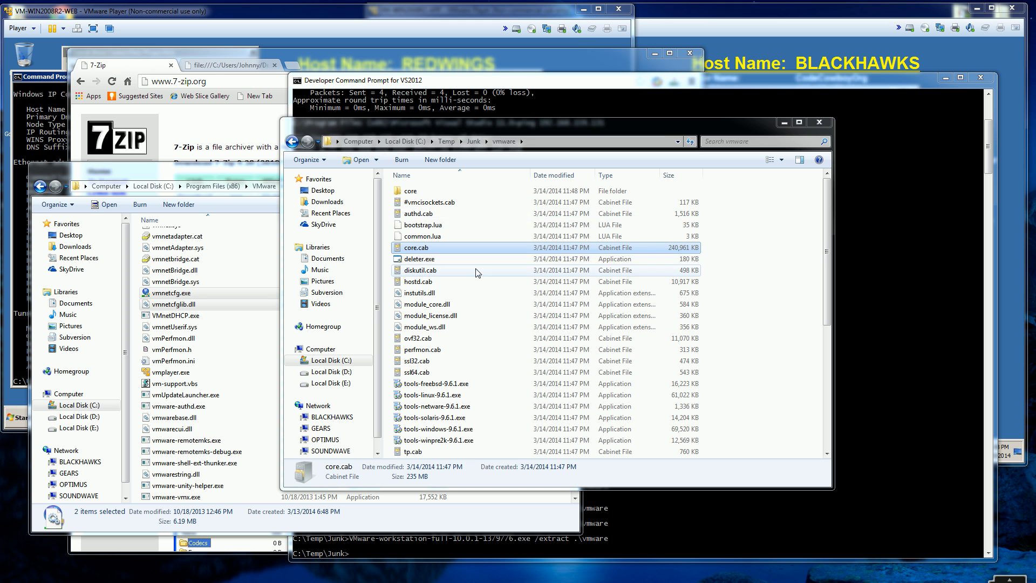
click(432, 178)
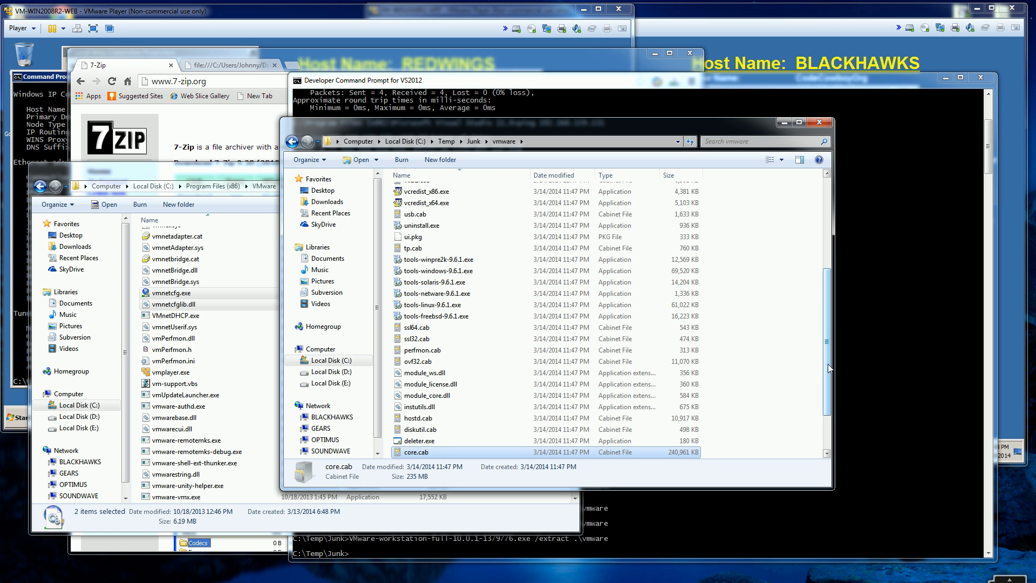
drag(827, 364, 821, 229)
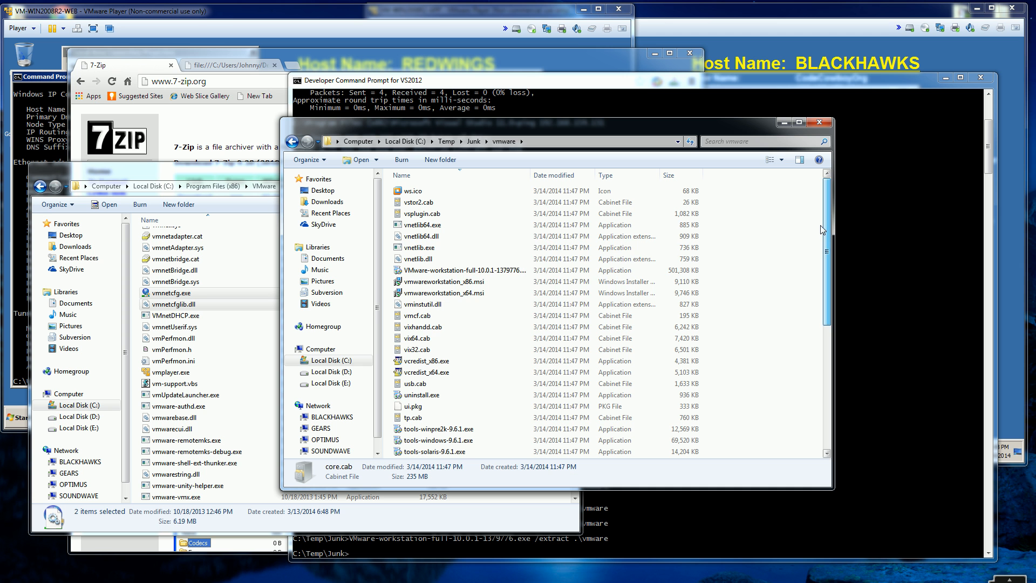
click(462, 339)
scroll(462, 335, down, 2)
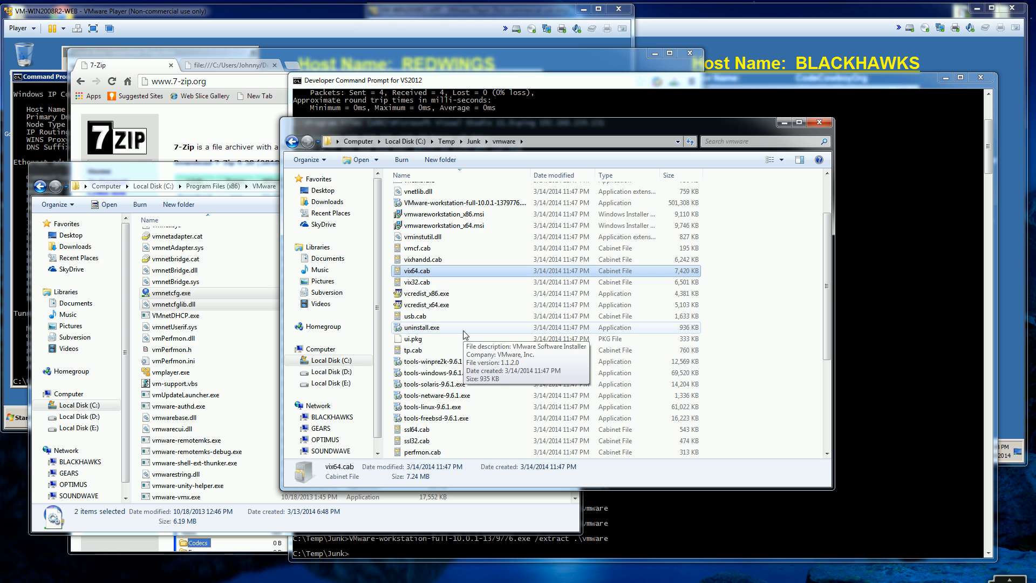
scroll(462, 331, down, 5)
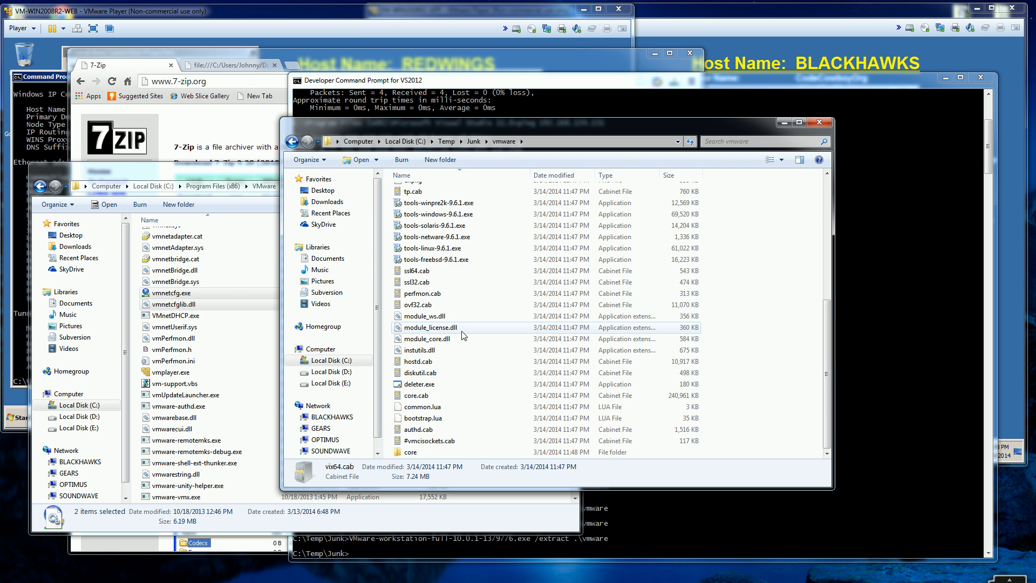
scroll(461, 331, up, 4)
click(431, 177)
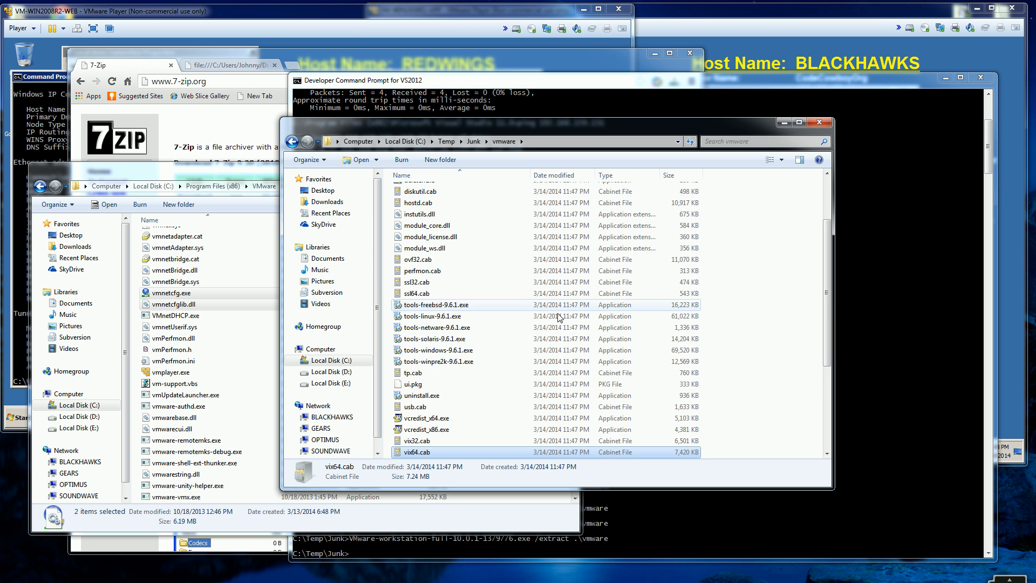
drag(828, 282, 829, 238)
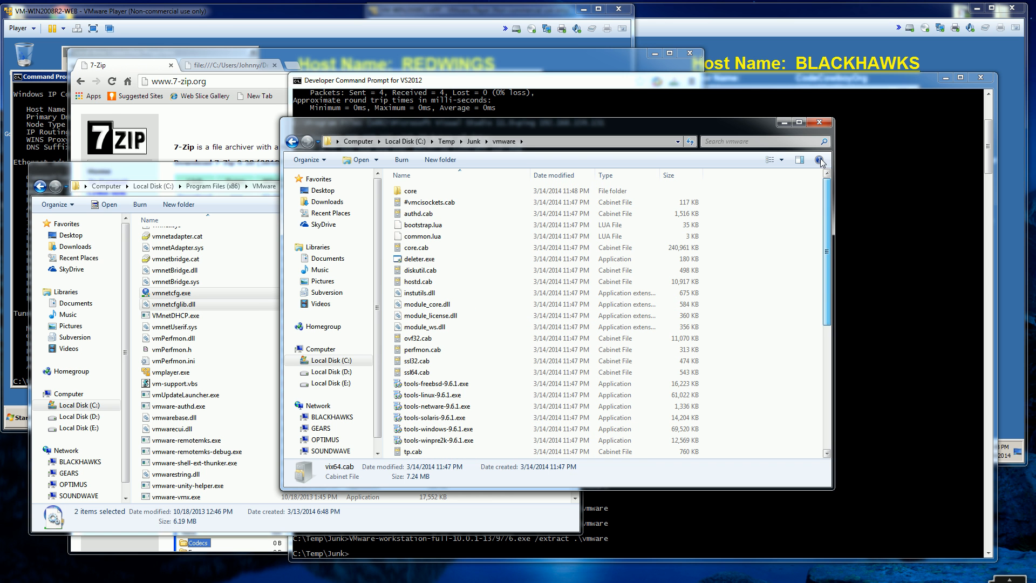
Step: Open the core folder inside the extracted vmware folder and rename _vmnetcfglib.dll to vmnetcfglib.dll
click(442, 192)
double_click(441, 192)
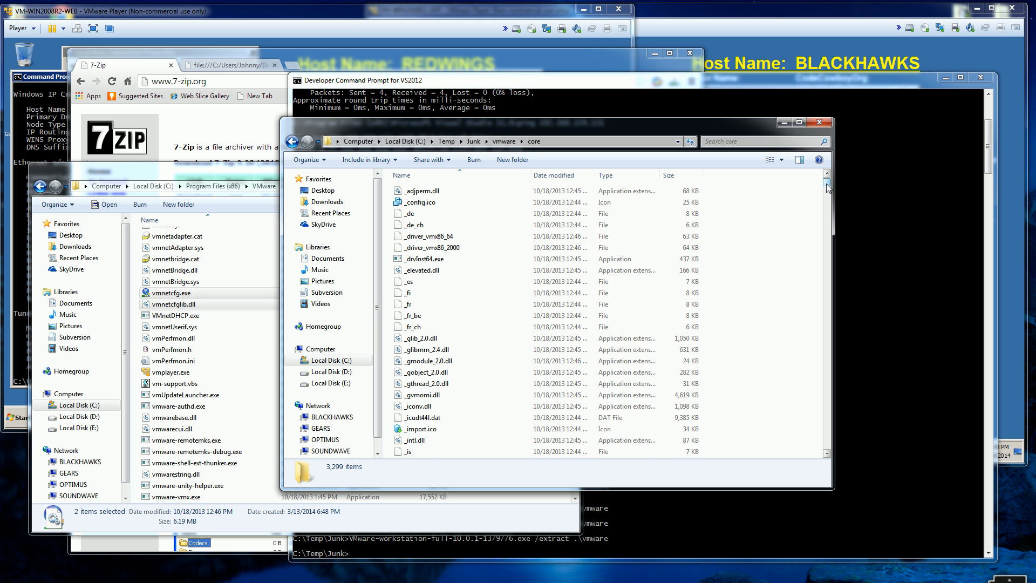
drag(827, 187, 828, 191)
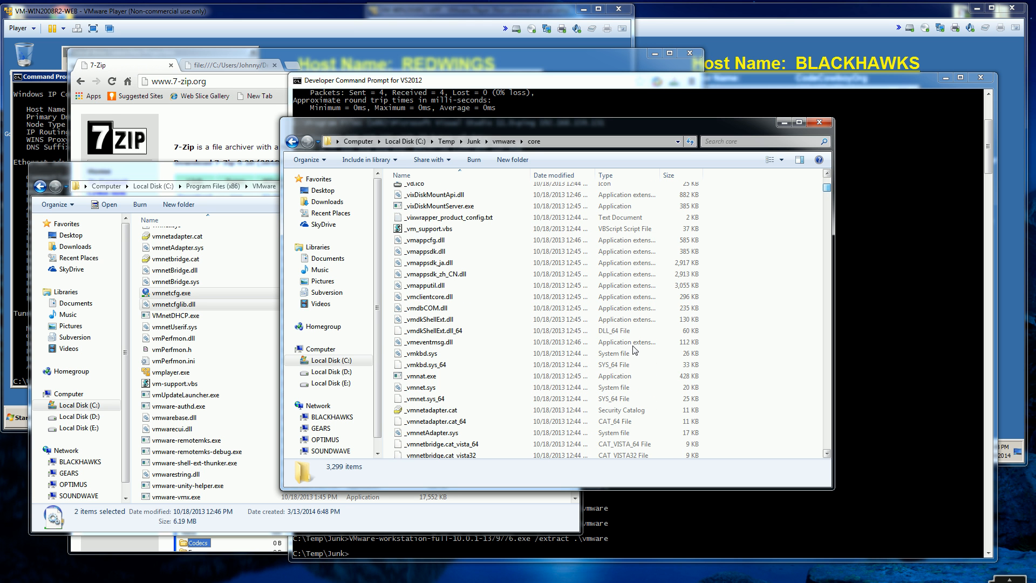
click(555, 387)
scroll(556, 385, down, 5)
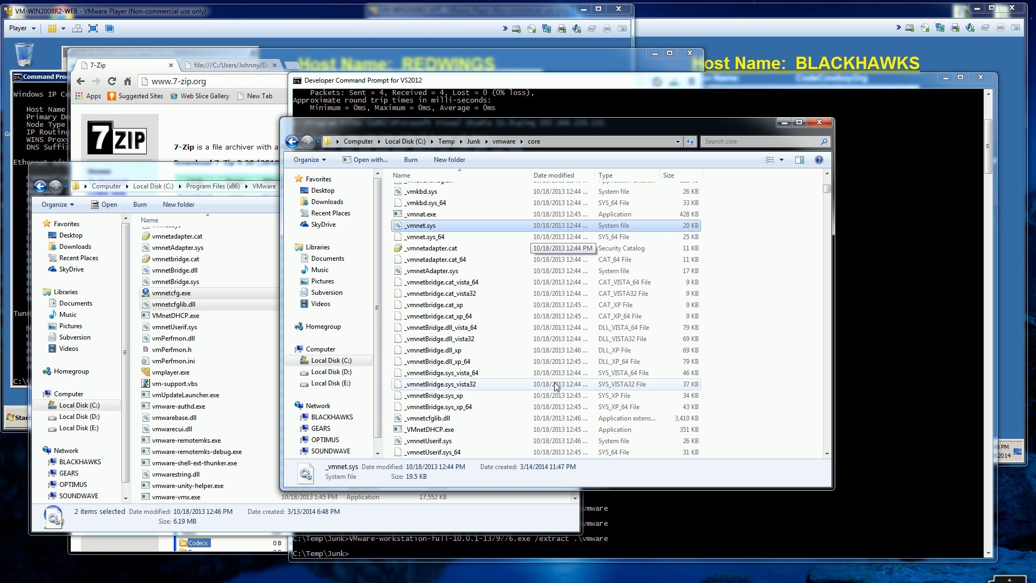
click(404, 419)
scroll(404, 423, down, 1)
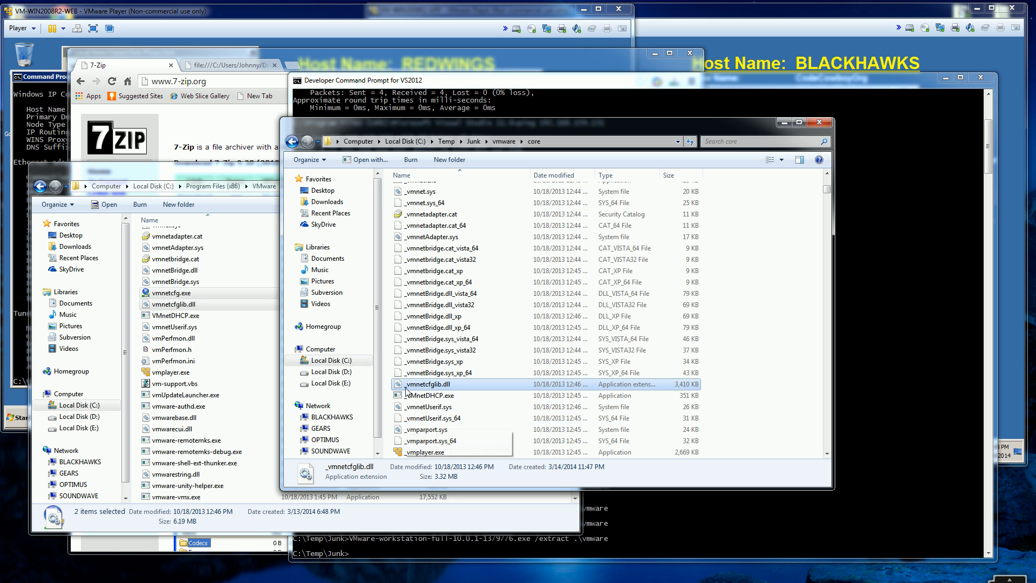
key(F2)
key(Left)
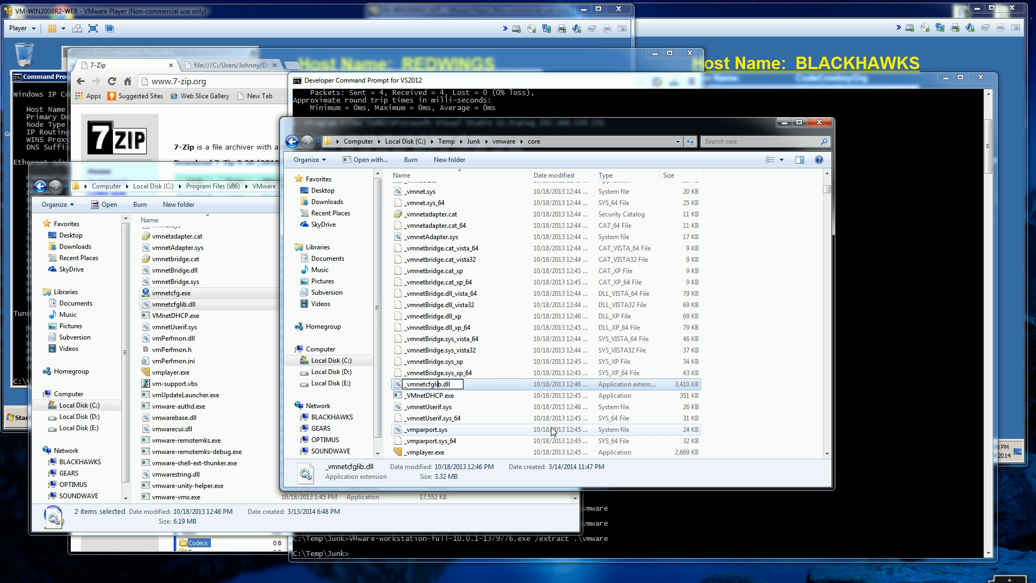
key(Delete)
key(Return)
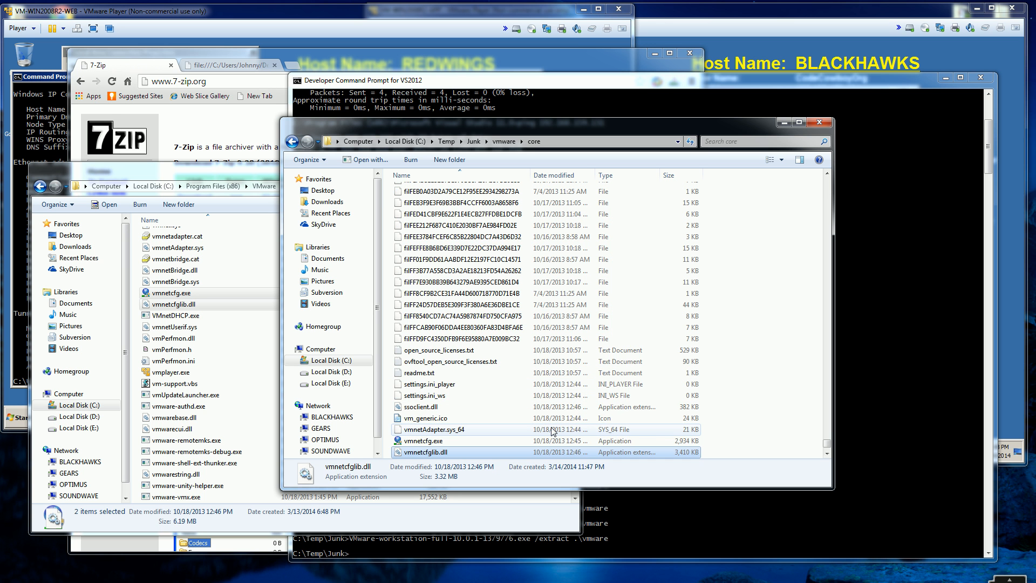
Step: Select vmnetcfg.exe together with the renamed vmnetcfglib.dll in the core folder
click(421, 441)
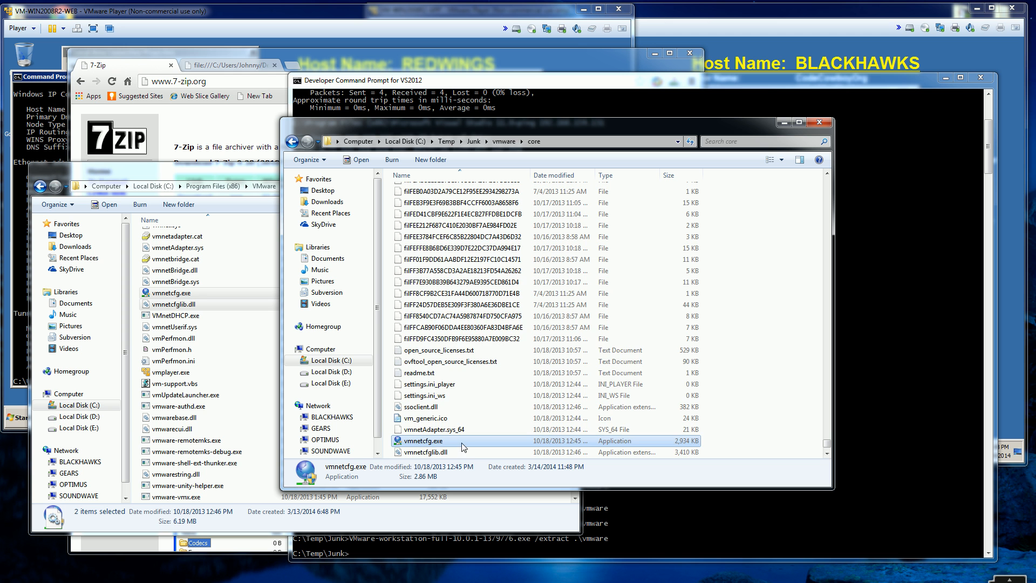
scroll(459, 448, down, 2)
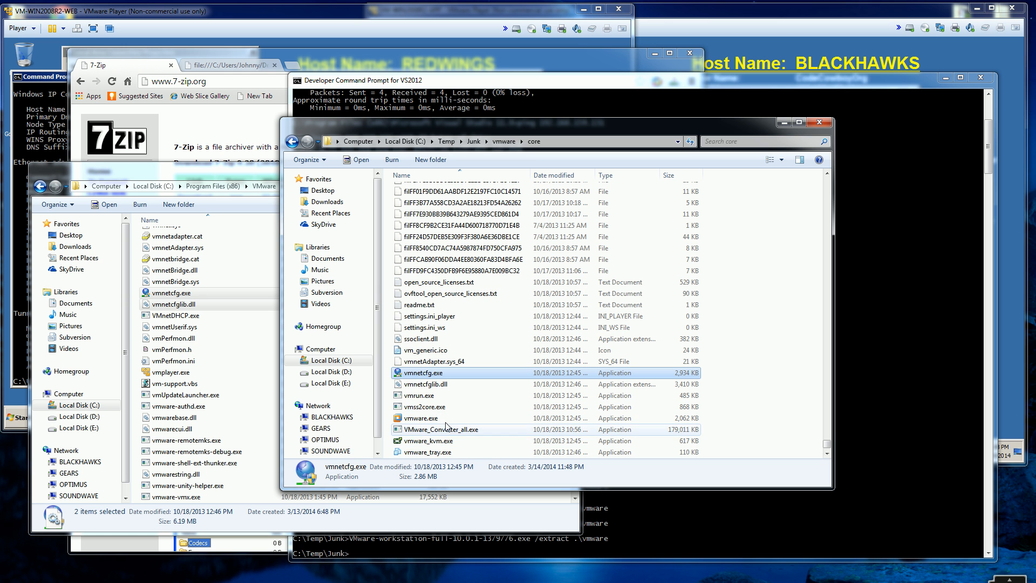
ctrl+click(426, 384)
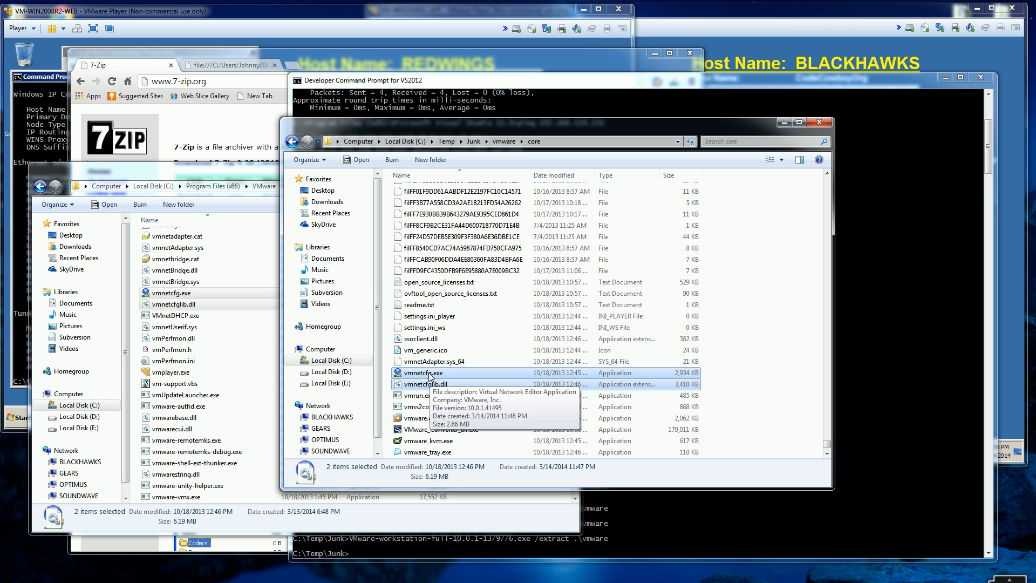
Step: Run vmnetcfg.exe from the VMware Player folder and view the VMnet1 and VMnet8 network settings
click(219, 180)
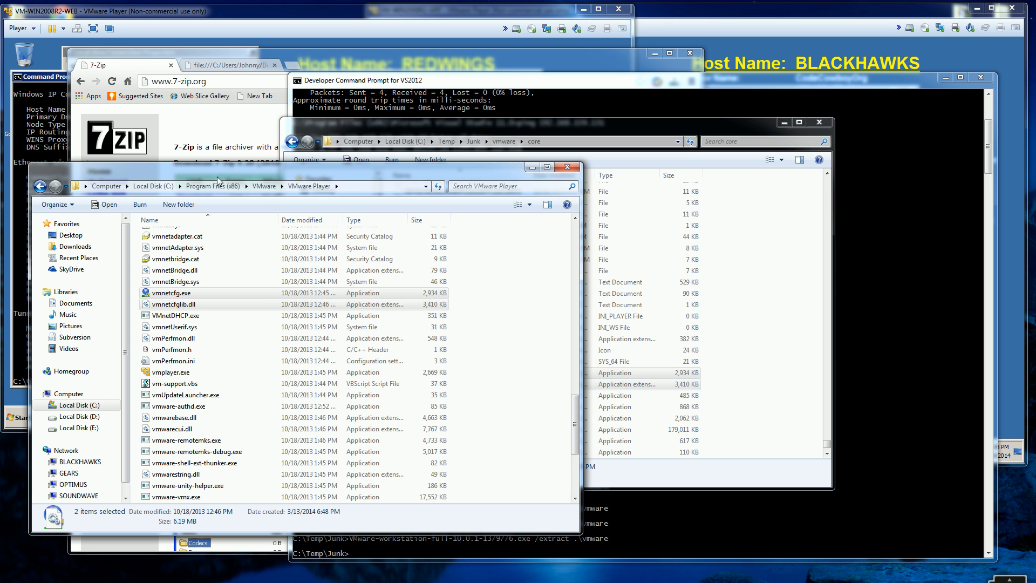
click(513, 324)
click(284, 294)
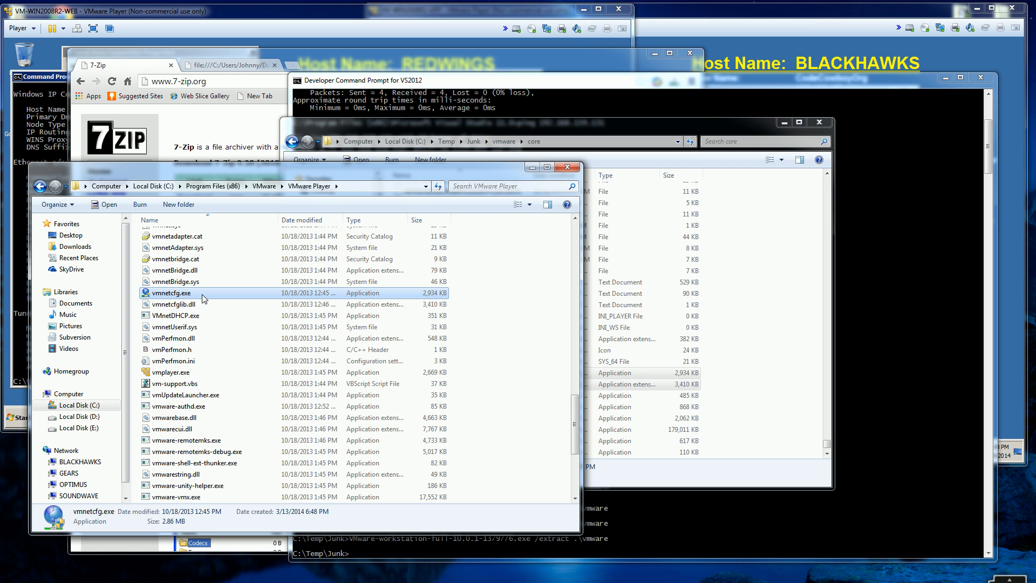
double_click(202, 294)
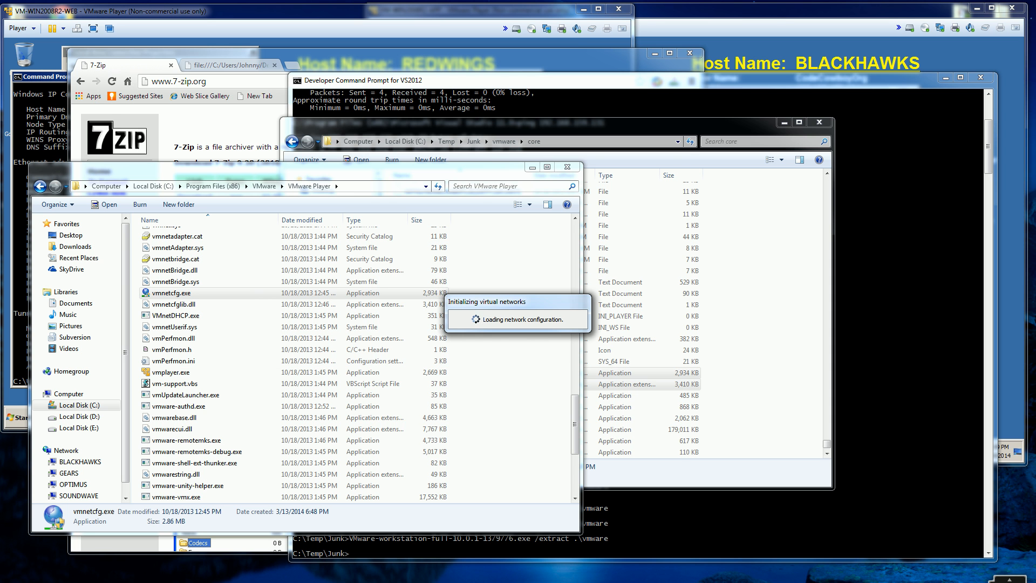
click(417, 218)
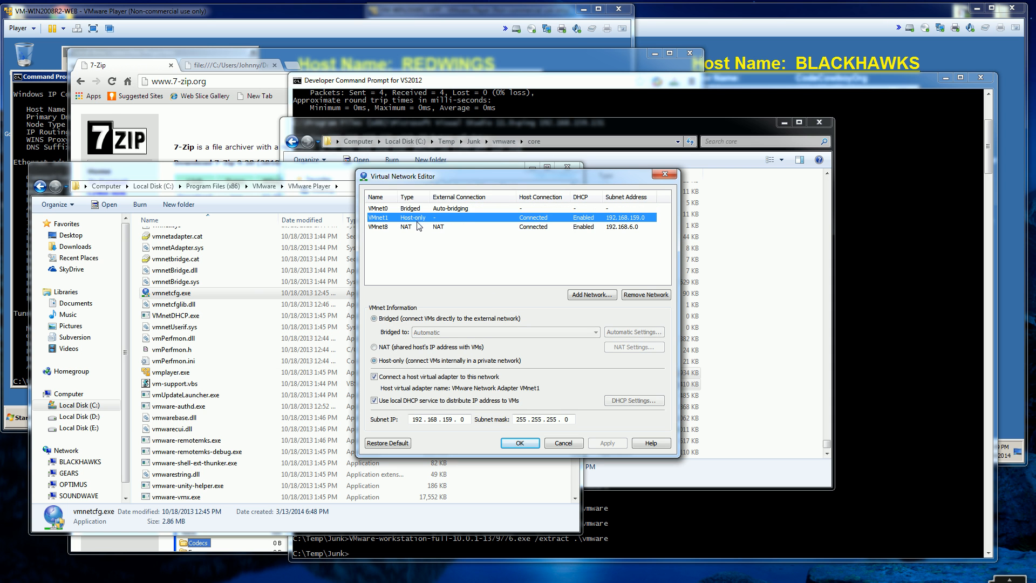
click(414, 226)
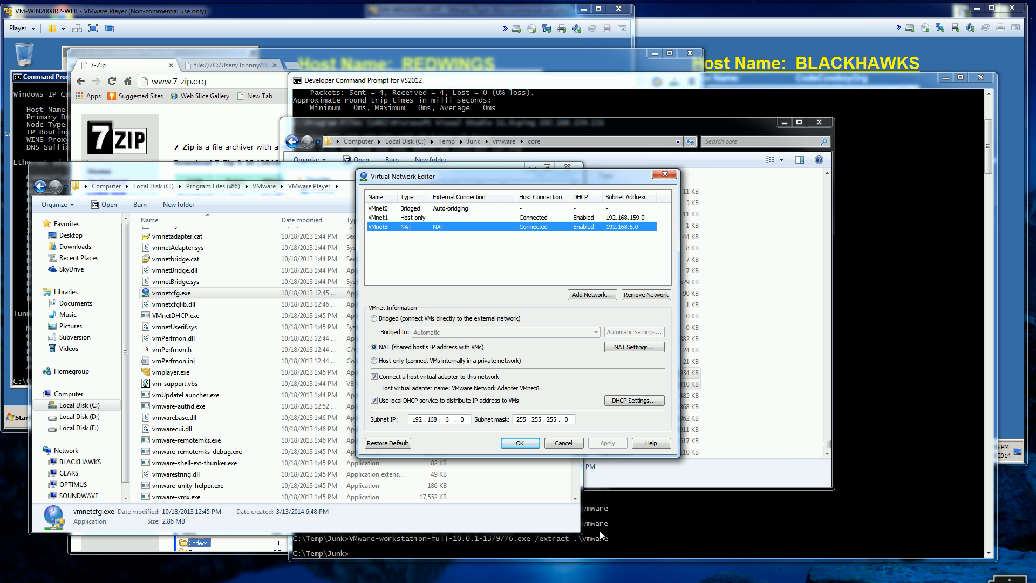
Step: Bring up the Services window and point out the VMware DHCP Service and VMware NAT Service entries
click(550, 581)
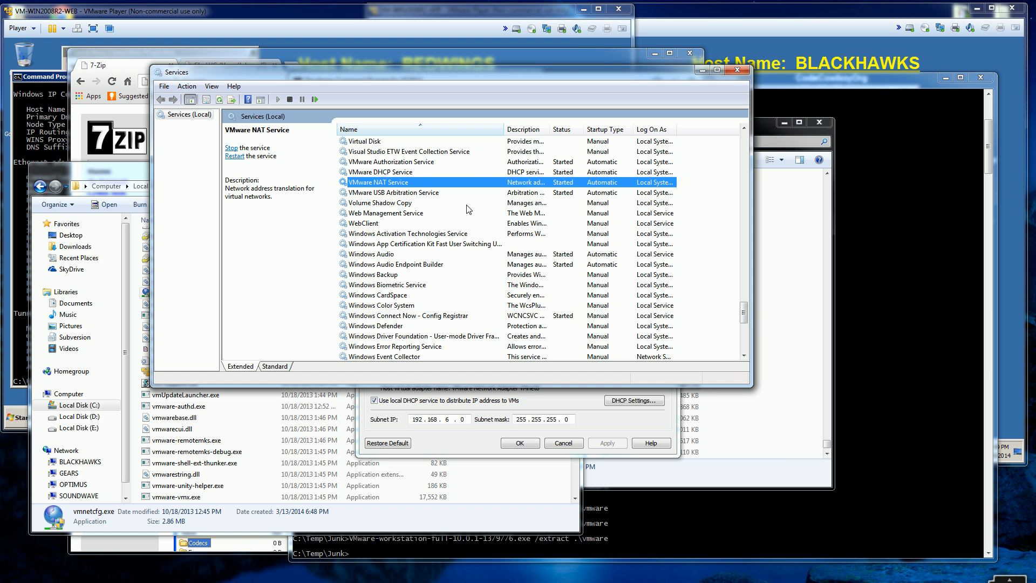
click(414, 172)
click(408, 182)
key(Up)
key(Down)
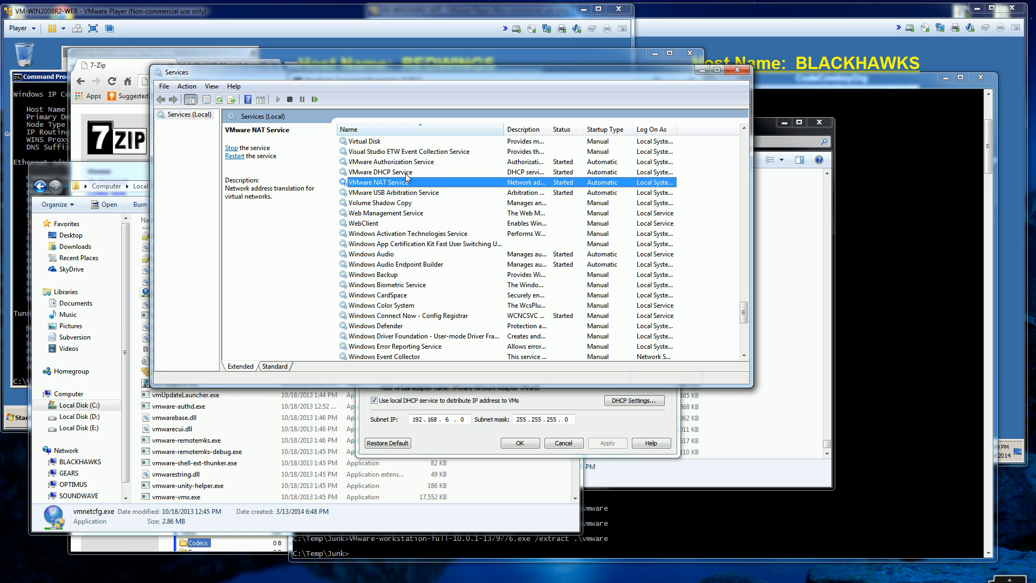
key(Up)
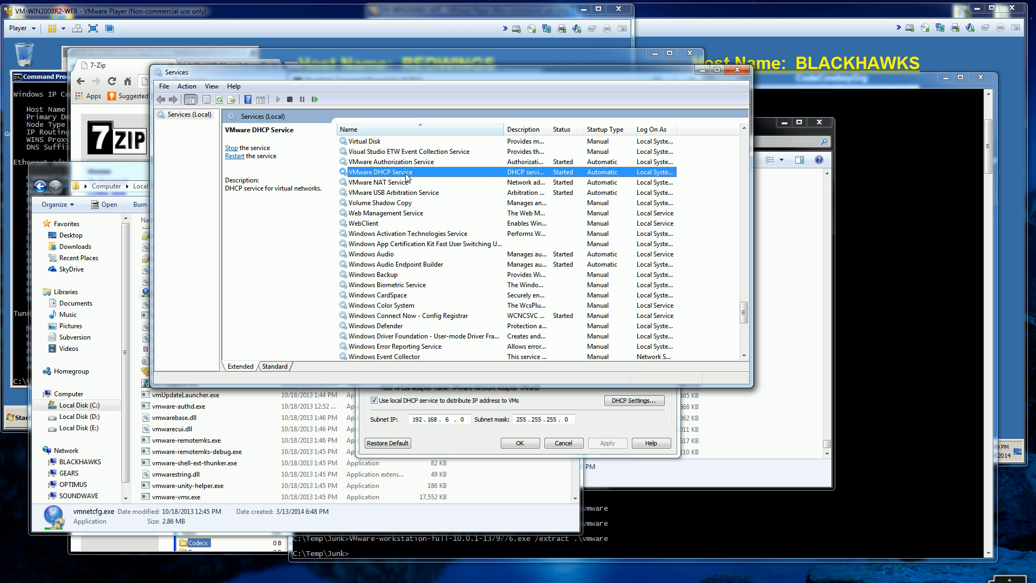
Step: Move the Services and Virtual Network Editor windows apart so both are in view, and return to the Virtual Network Editor
drag(413, 72, 406, 233)
click(442, 179)
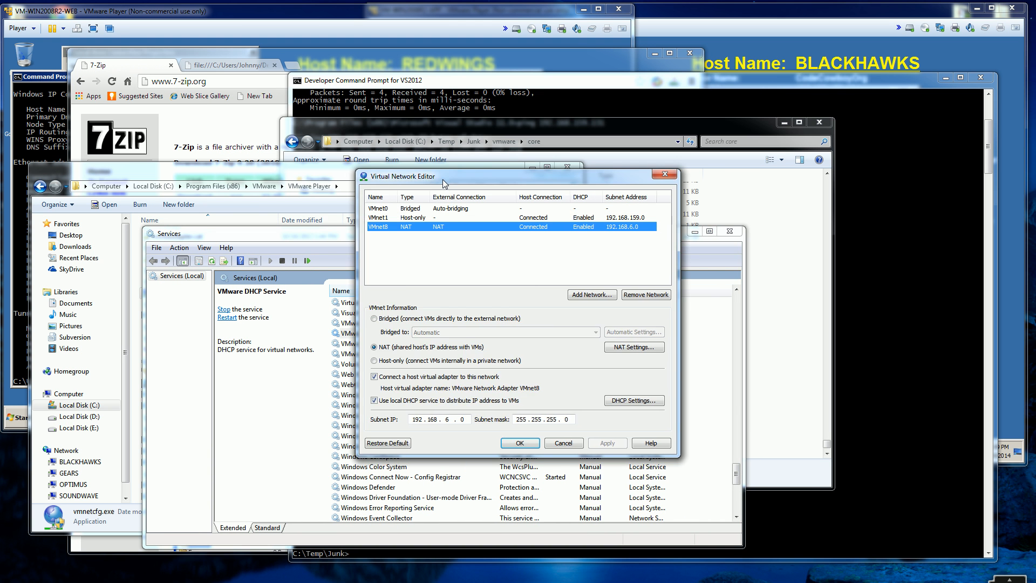
drag(442, 179, 566, 89)
click(422, 335)
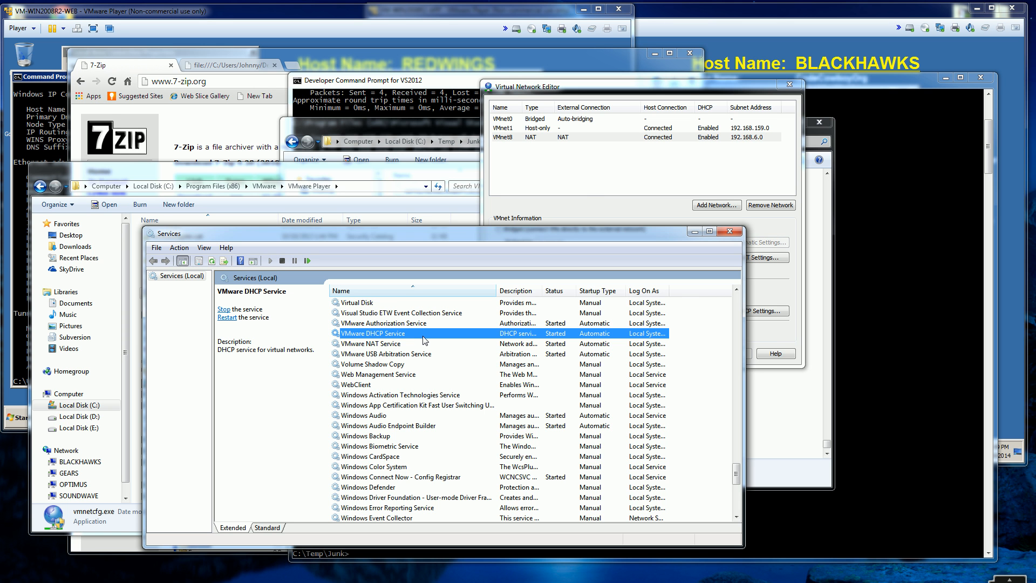
click(595, 208)
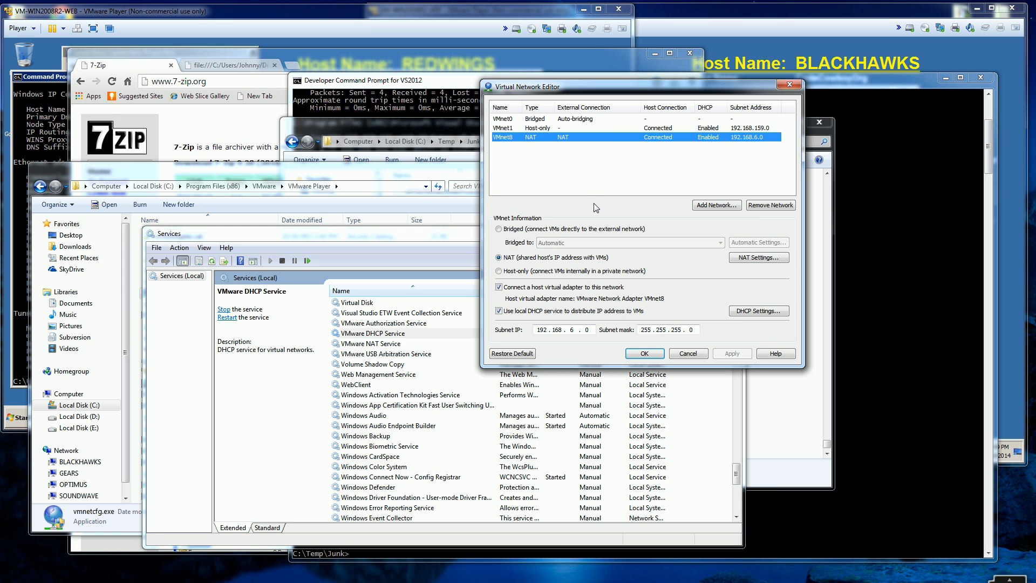